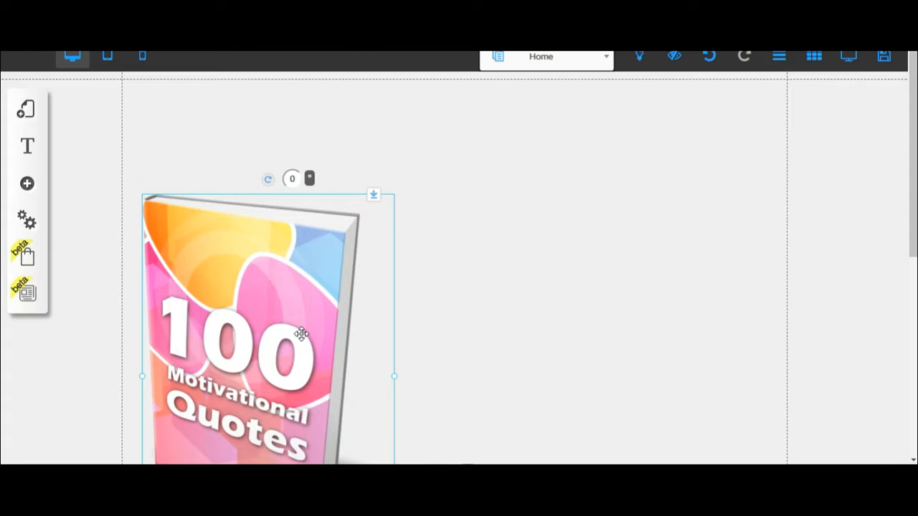
# Duplicate the book cover image and replace the copy's picture with the Really Easy Landing Pages logo from the Tutorials folder
pyautogui.hotkey('ctrl', 'v')
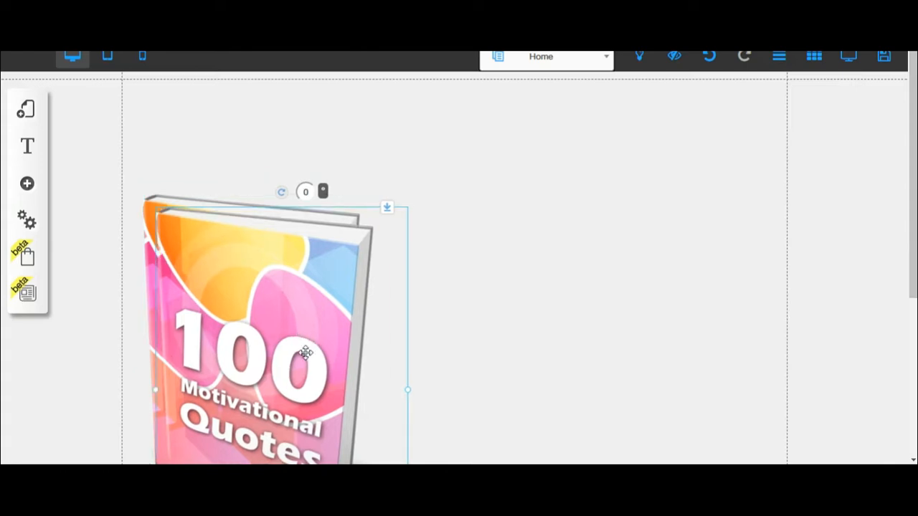
pyautogui.moveTo(296, 332); pyautogui.dragTo(505, 234)
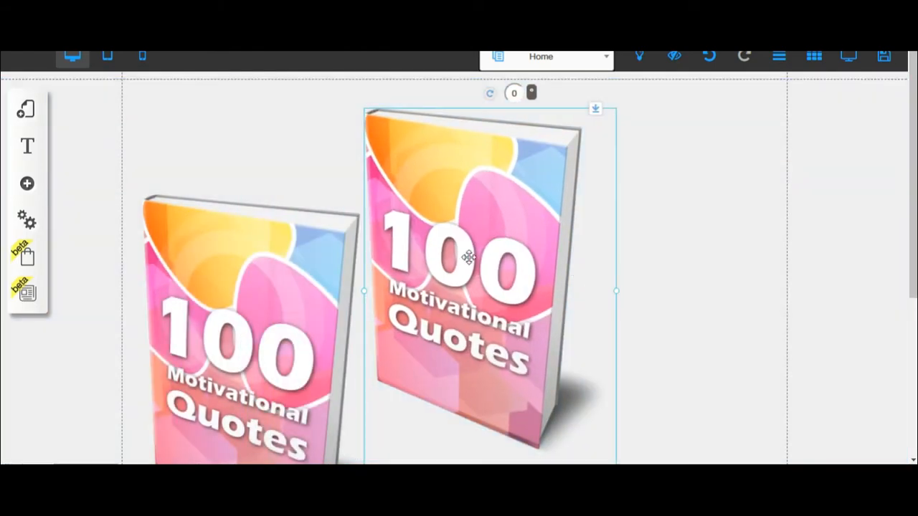
pyautogui.rightClick(467, 259)
pyautogui.click(418, 107)
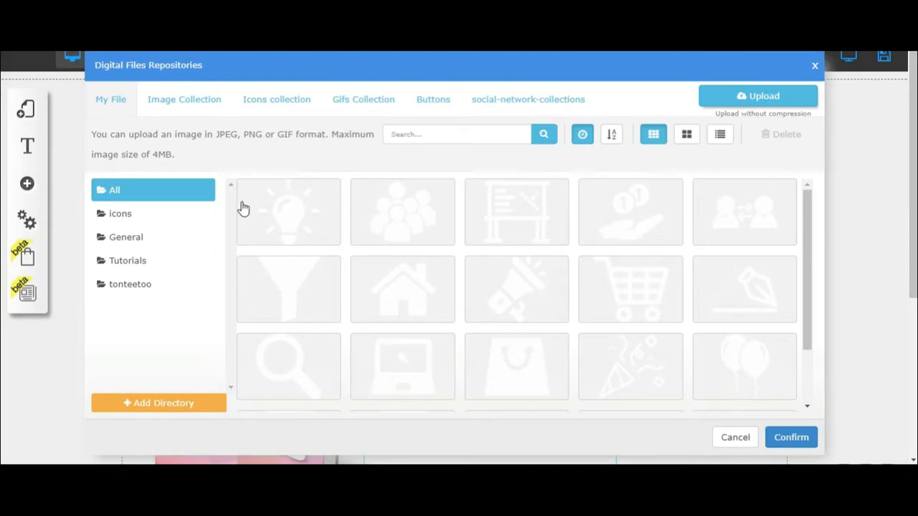
pyautogui.click(156, 263)
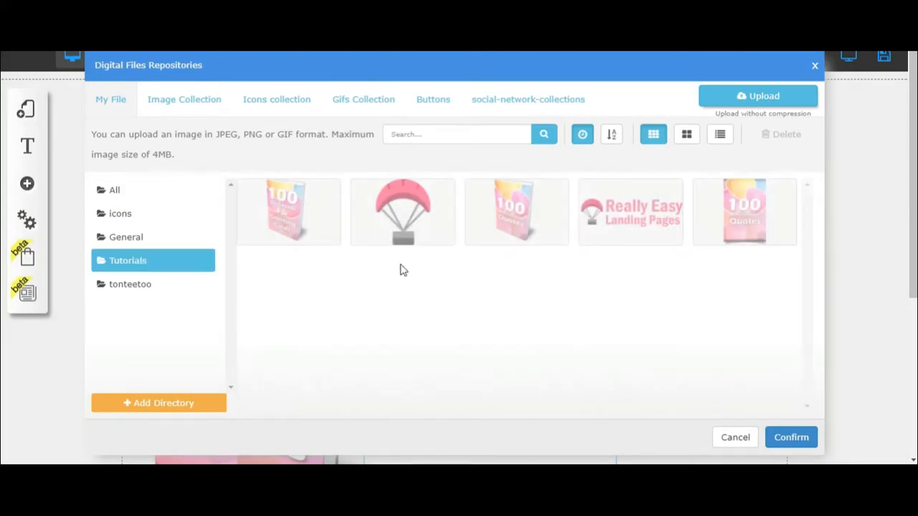
pyautogui.click(642, 215)
pyautogui.click(790, 437)
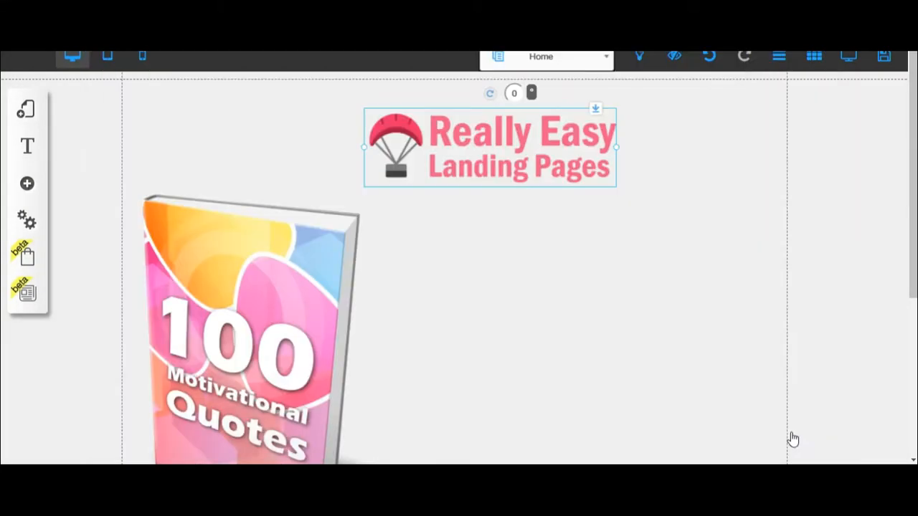
# Shrink the logo and position it centred above the book cover, moving the book up and slightly inward beneath it
pyautogui.moveTo(615, 147); pyautogui.dragTo(481, 123)
pyautogui.moveTo(386, 127); pyautogui.dragTo(230, 139)
pyautogui.moveTo(252, 231); pyautogui.dragTo(285, 207)
pyautogui.moveTo(256, 139); pyautogui.dragTo(285, 136)
pyautogui.moveTo(285, 209); pyautogui.dragTo(282, 210)
pyautogui.doubleClick(282, 210)
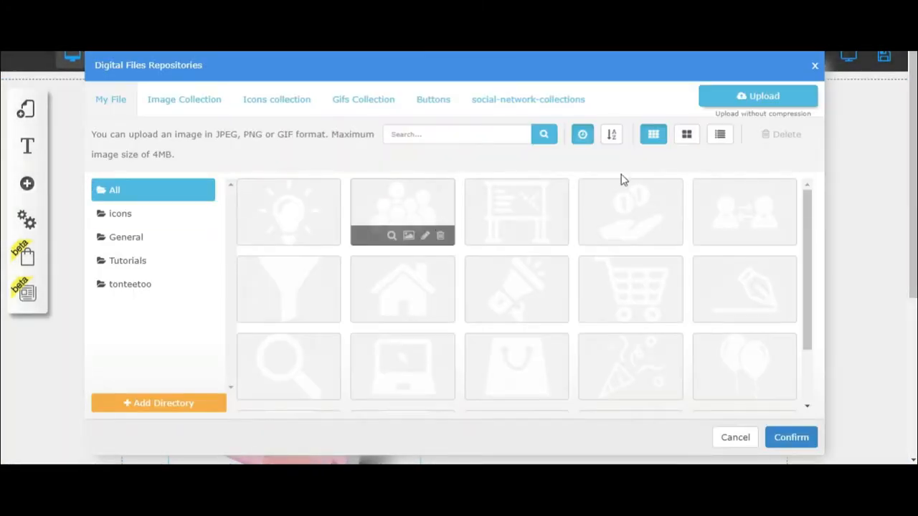
pyautogui.click(729, 437)
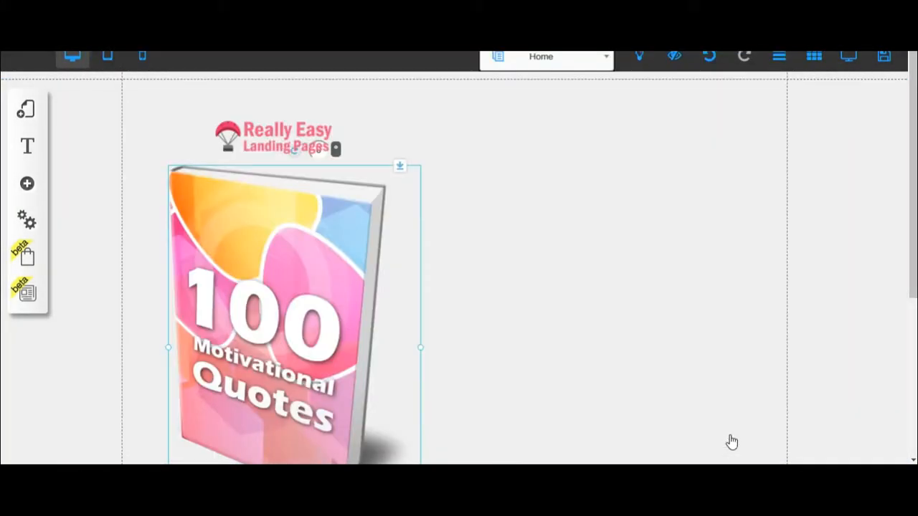
# Add a title text element in the largest title style and place it beside the book, level with the logo
pyautogui.click(27, 184)
pyautogui.click(176, 188)
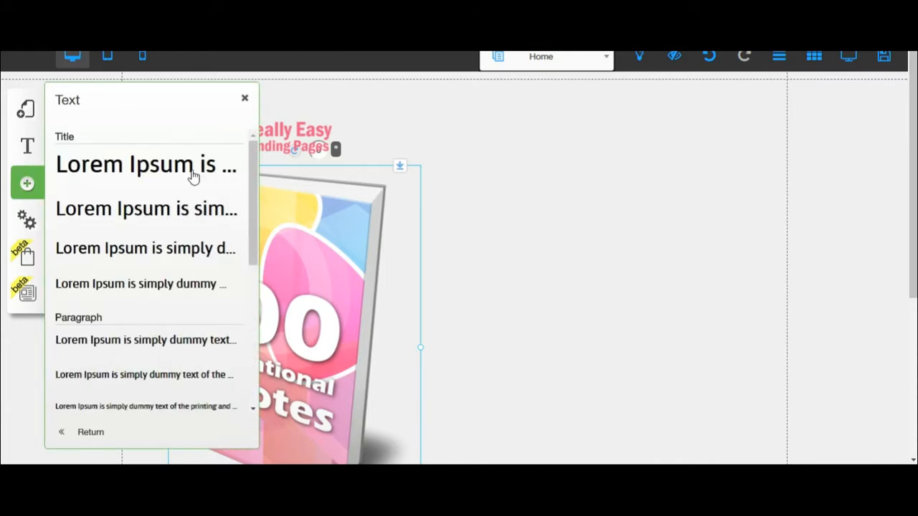
pyautogui.click(196, 179)
pyautogui.moveTo(646, 281); pyautogui.dragTo(636, 227)
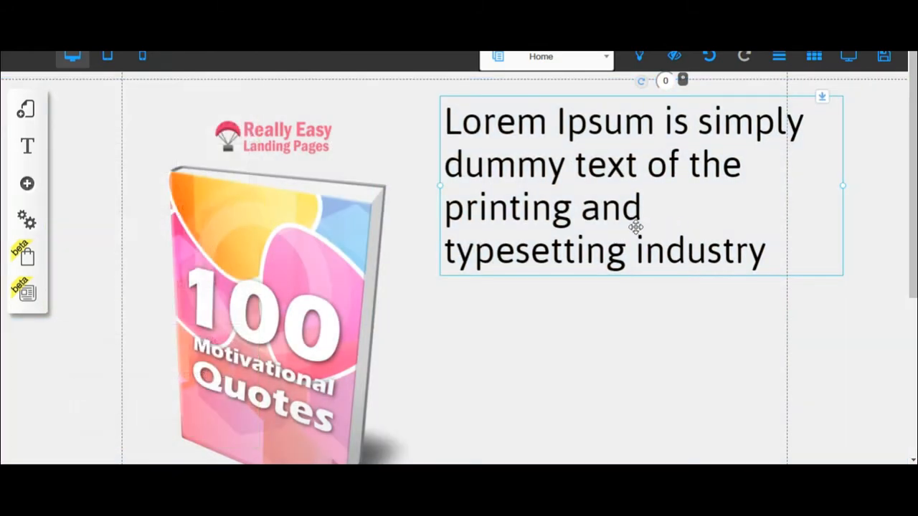
# Set the font of the whole title text to Montserrat Black
pyautogui.doubleClick(635, 227)
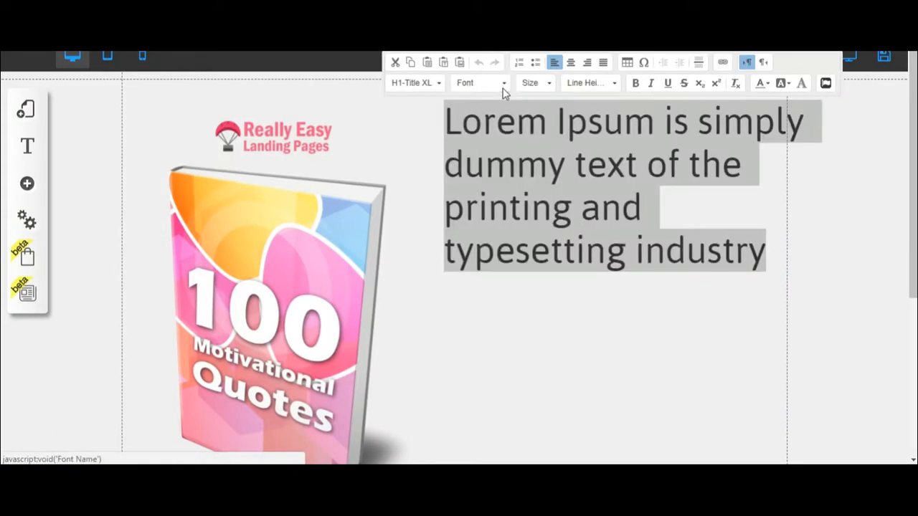
pyautogui.click(504, 87)
pyautogui.moveTo(546, 113); pyautogui.dragTo(547, 172)
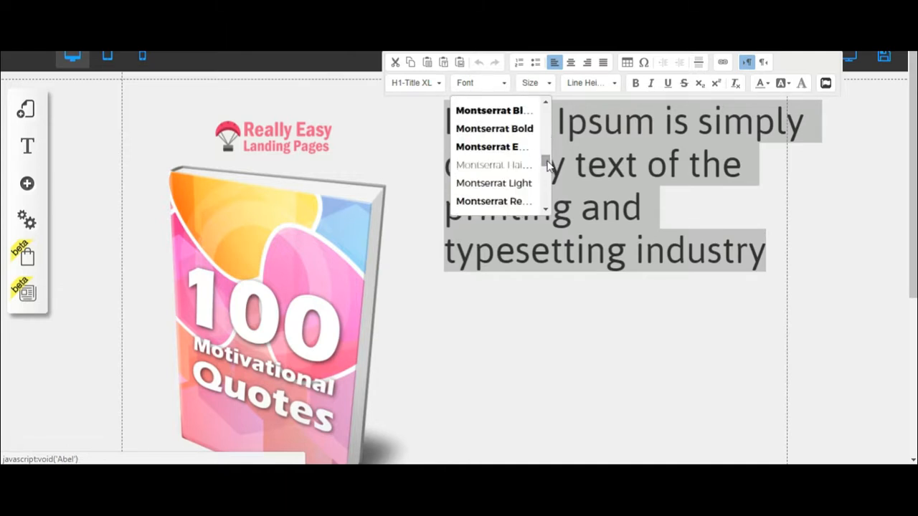
pyautogui.click(517, 111)
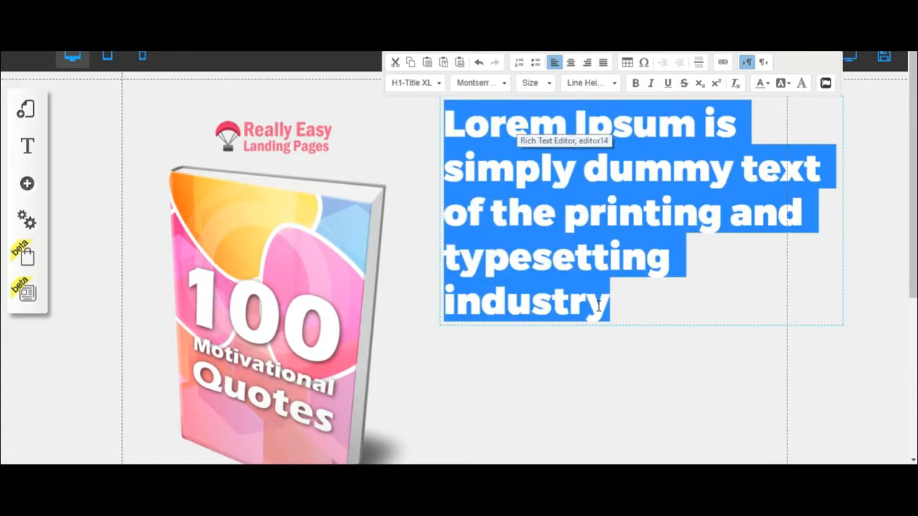
# Replace the title's placeholder text with "Free eBook"
pyautogui.click(596, 308)
pyautogui.moveTo(583, 294); pyautogui.dragTo(471, 140)
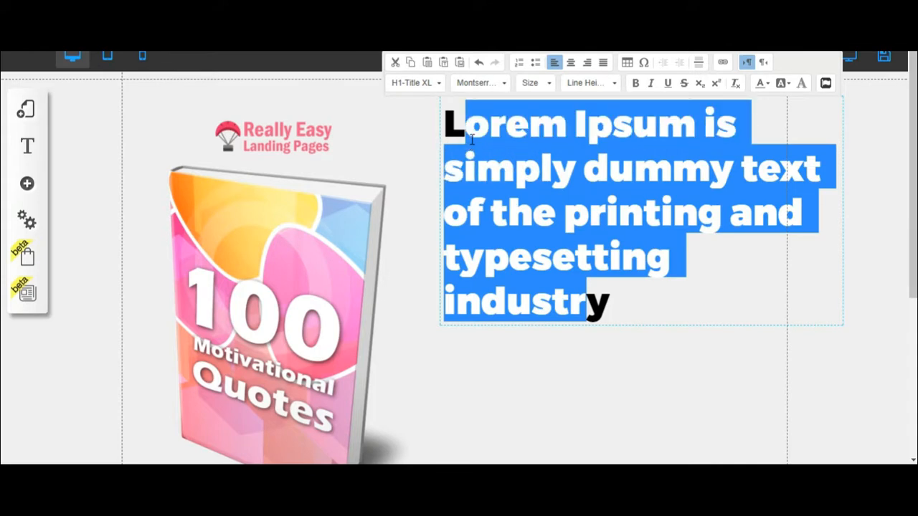
pyautogui.write('F')
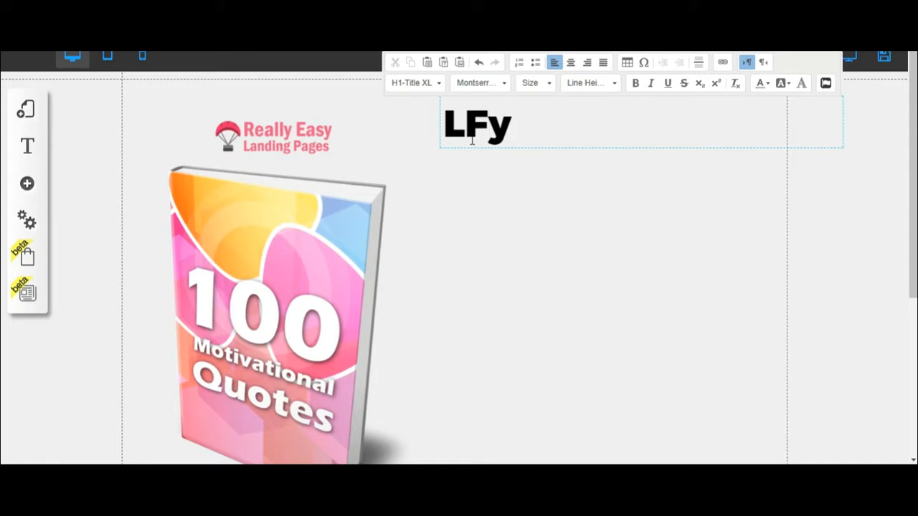
pyautogui.write('l')
pyautogui.press('BackSpace')
pyautogui.write('ree eBook')
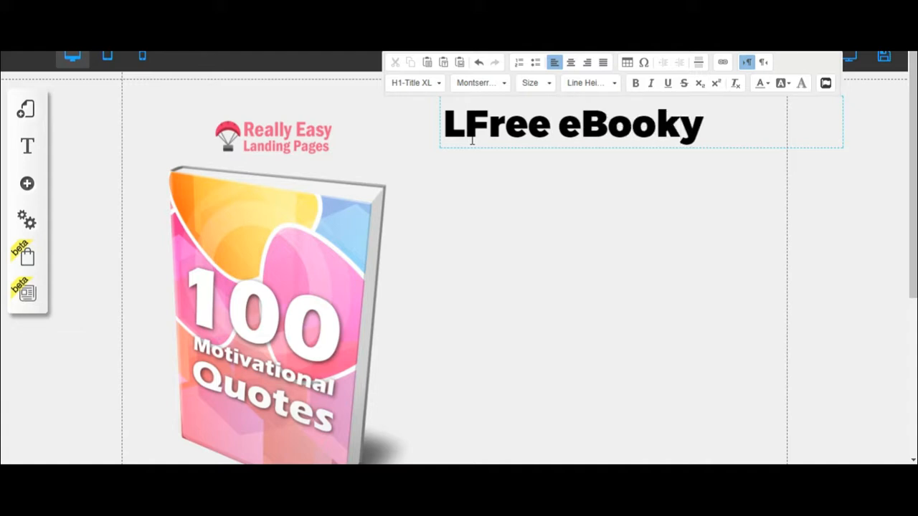
pyautogui.press('BackSpace')
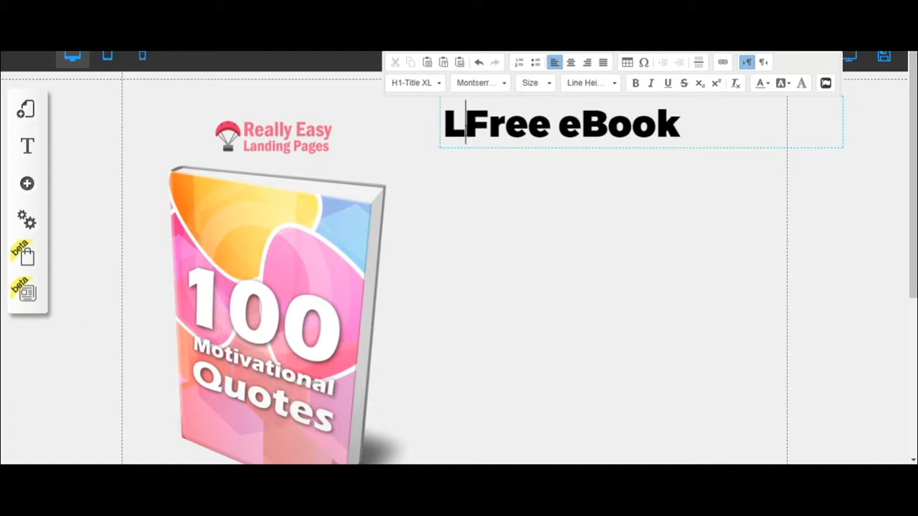
pyautogui.hotkey('shift', 'Left')
pyautogui.press('BackSpace')
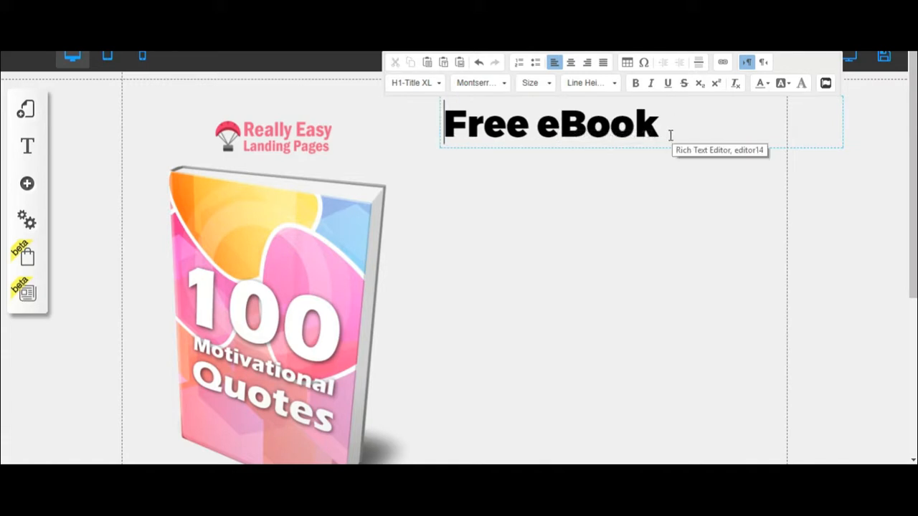
# Color the "Free eBook" title text turquoise with the custom color #66cccc and finish editing it
pyautogui.moveTo(668, 130); pyautogui.dragTo(455, 126)
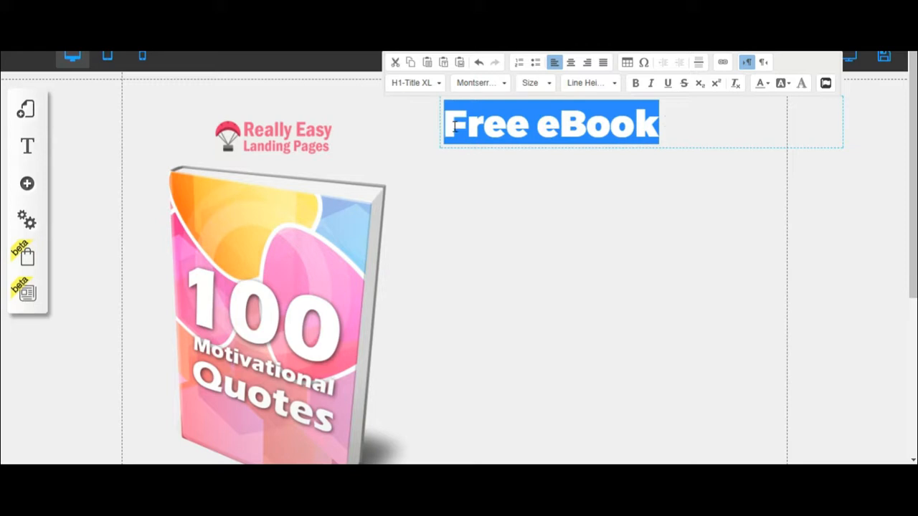
pyautogui.click(767, 83)
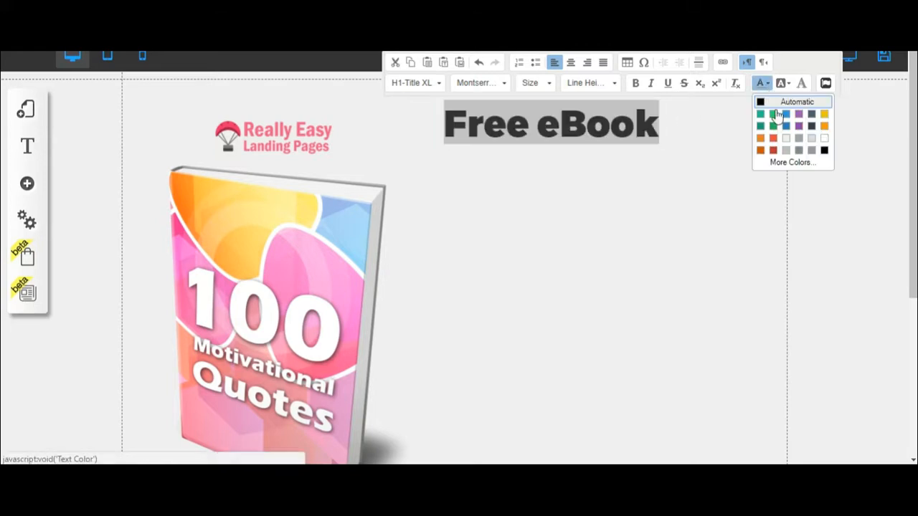
pyautogui.click(789, 162)
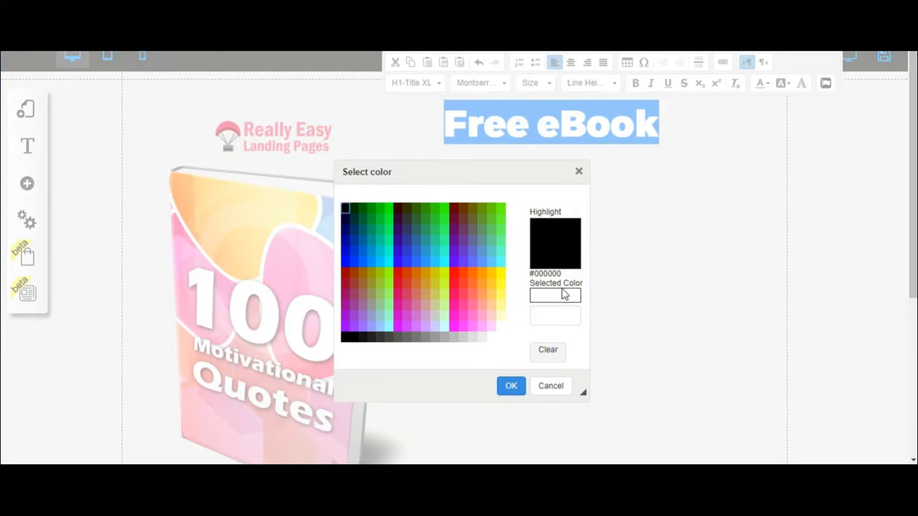
pyautogui.click(493, 256)
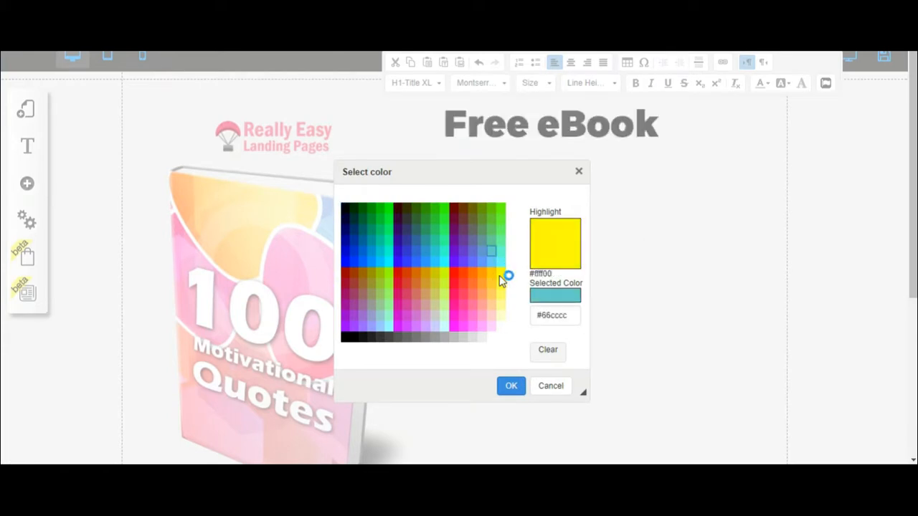
pyautogui.click(509, 389)
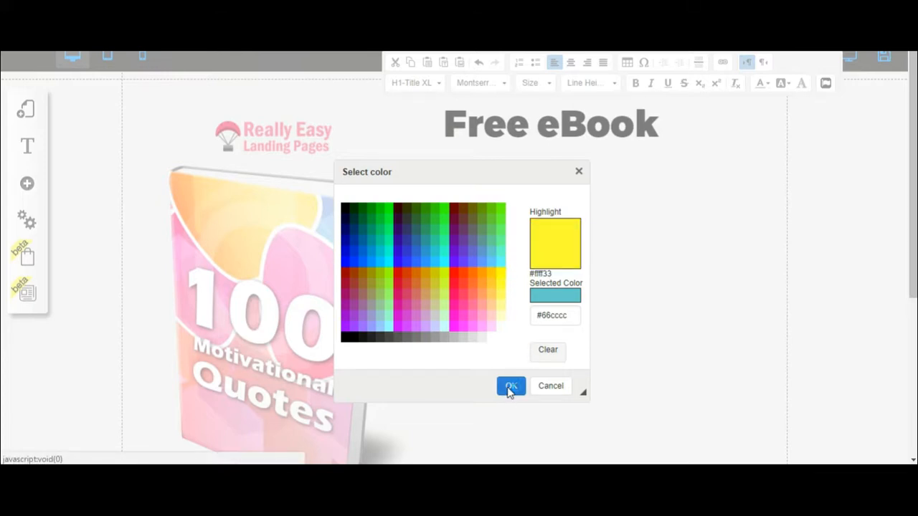
pyautogui.click(665, 256)
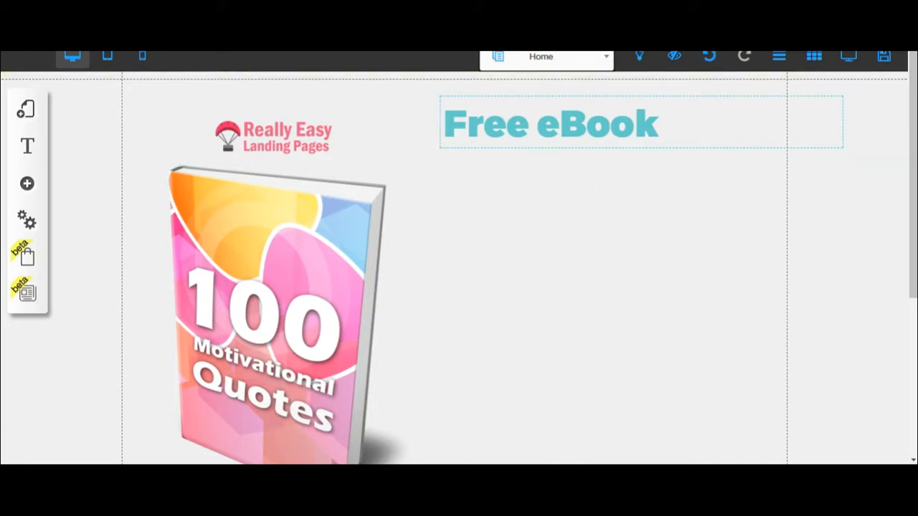
# Add a box element about 473 px wide directly below the "Free eBook" title
pyautogui.click(27, 183)
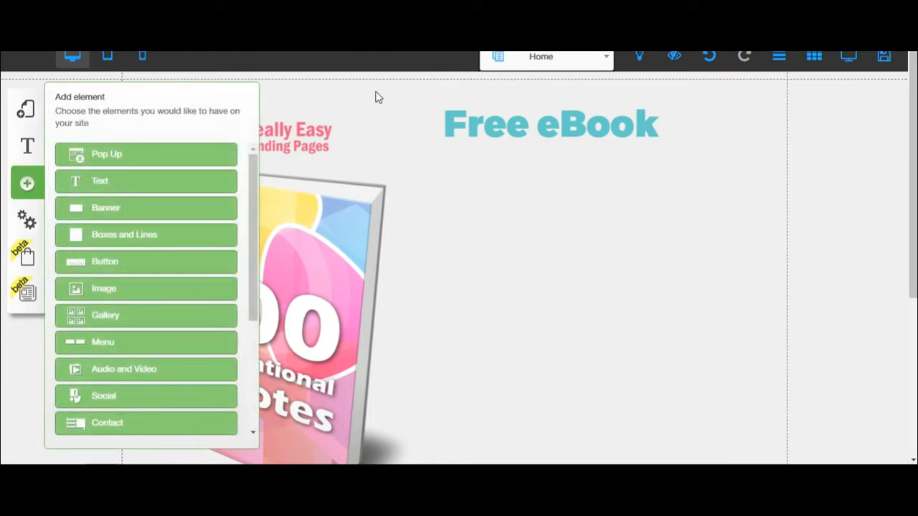
pyautogui.click(150, 235)
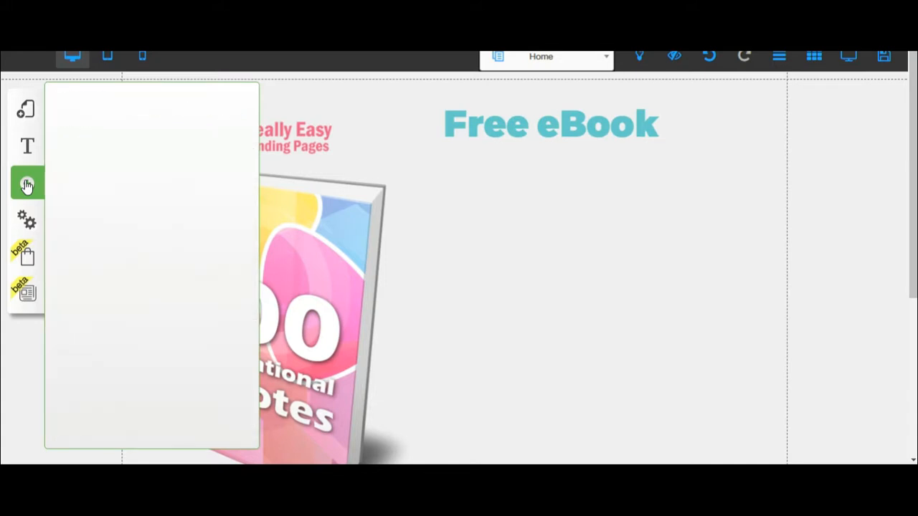
pyautogui.click(160, 215)
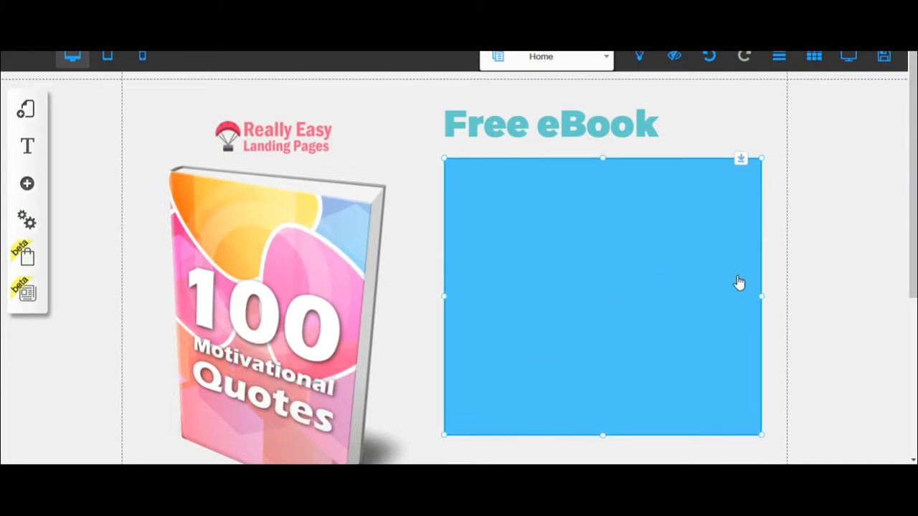
# Give the box a white central background and set its border size to 0 px
pyautogui.click(602, 213)
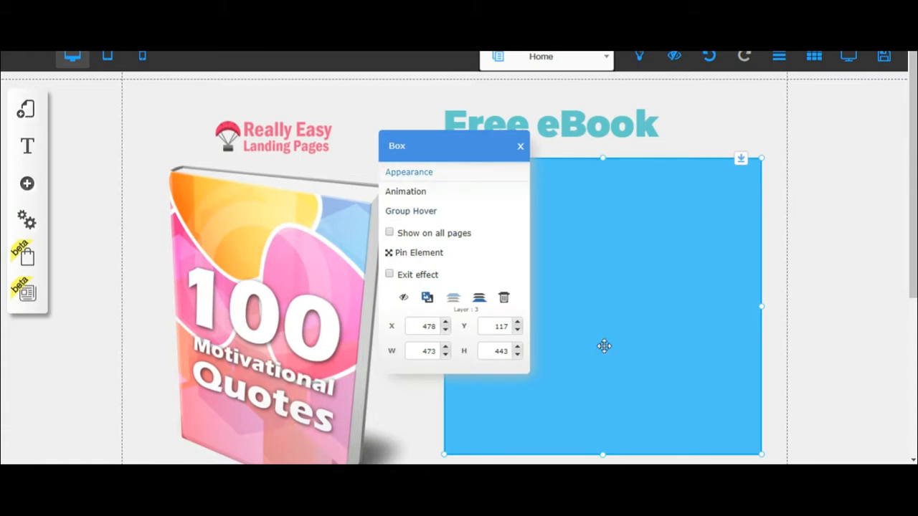
pyautogui.click(445, 178)
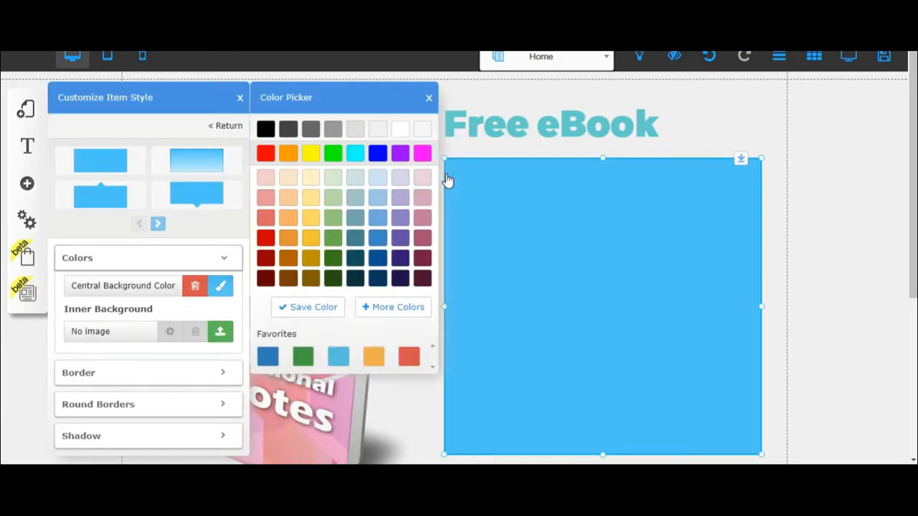
pyautogui.click(400, 130)
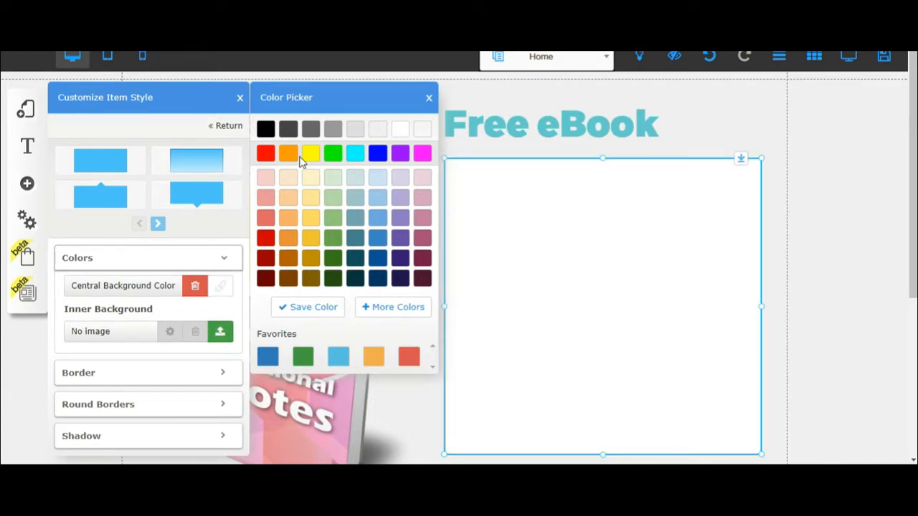
pyautogui.click(220, 372)
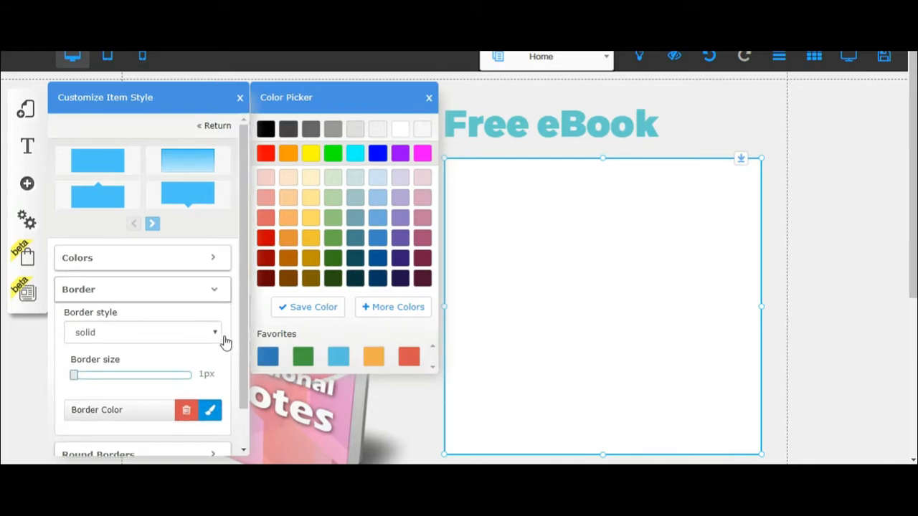
pyautogui.press('Left')
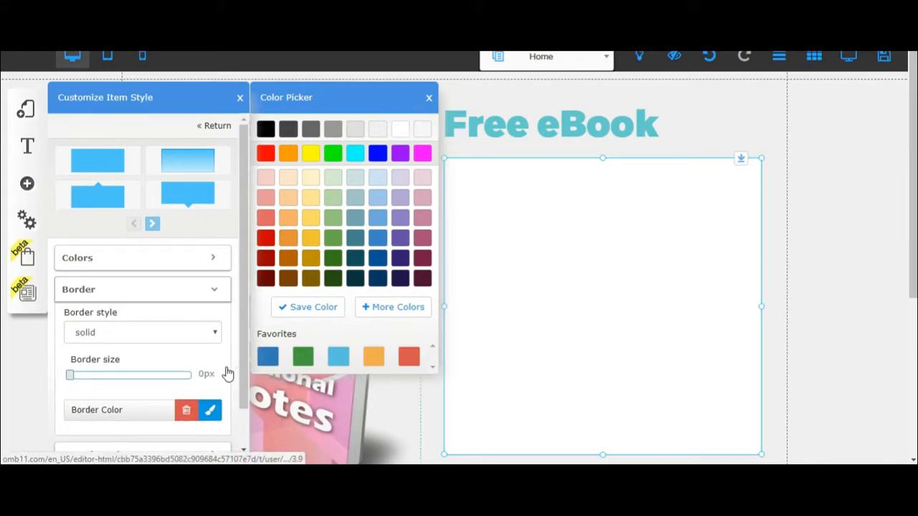
# Enable the box's shadow and set its left offset to 5 px
pyautogui.scroll(-3, 211, 401)
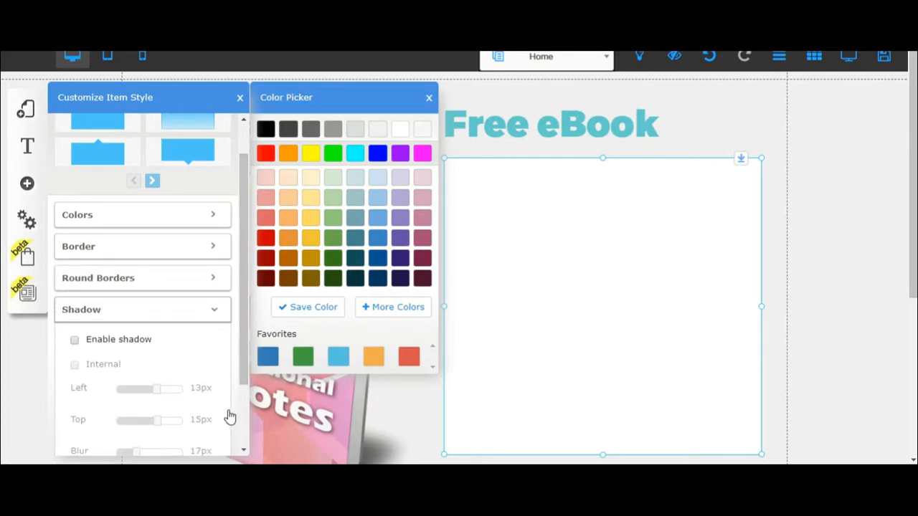
pyautogui.click(75, 340)
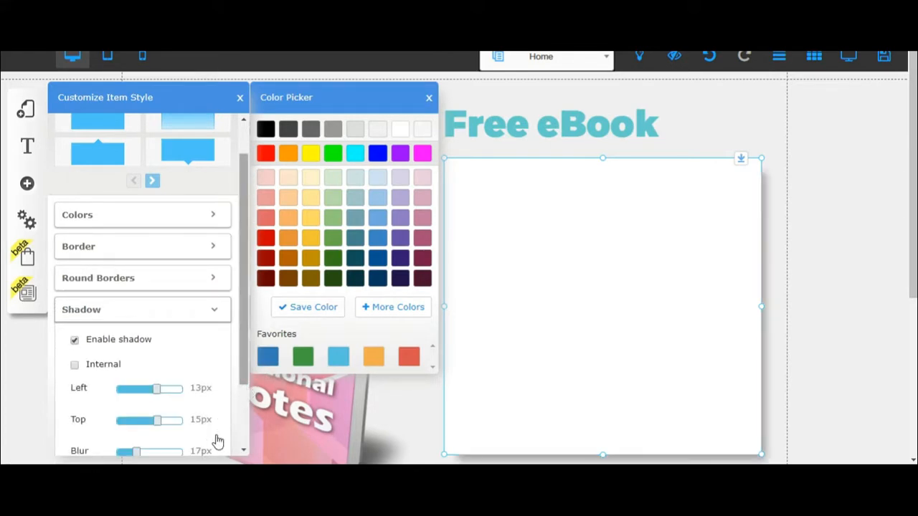
pyautogui.scroll(-3, 217, 437)
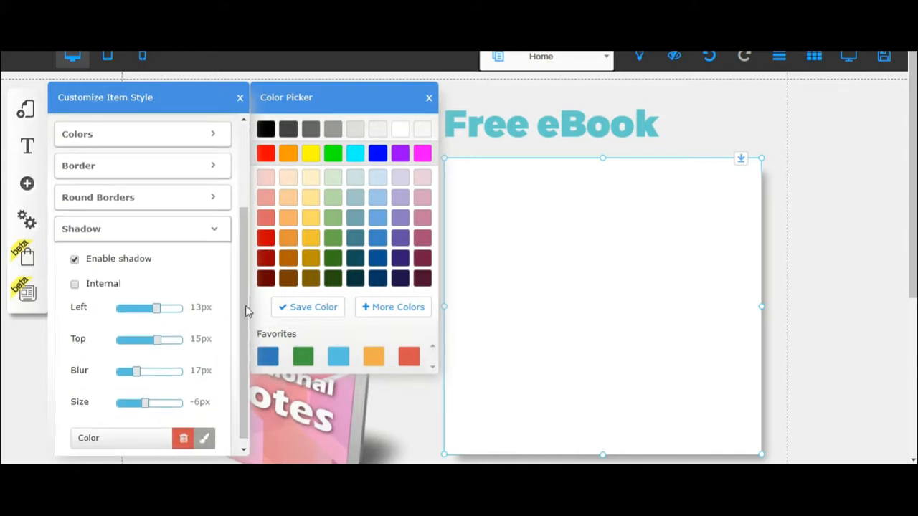
pyautogui.press('Left')
pyautogui.press('Left')
pyautogui.press('Left')
pyautogui.press('Left')
pyautogui.press('Left')
pyautogui.press('Left')
pyautogui.press('Left')
pyautogui.press('Left')
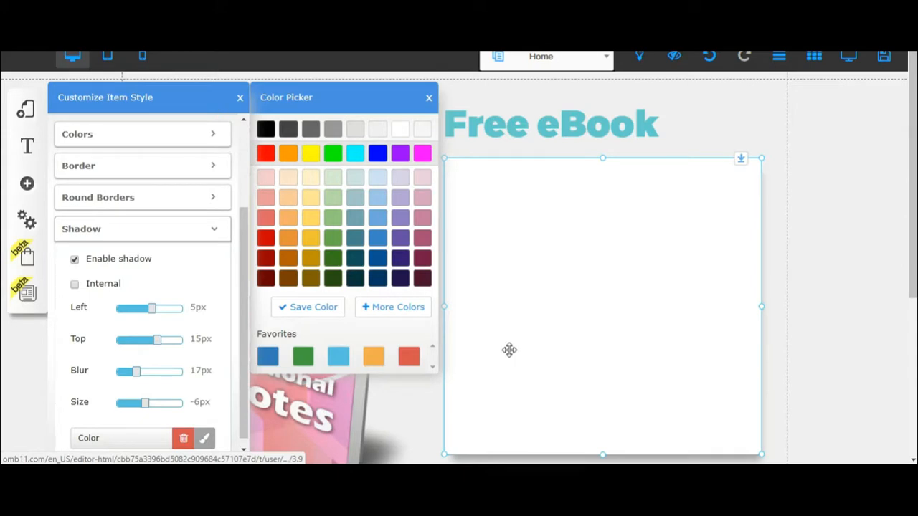
# Set the box shadow's left offset to 8 px and its top offset to 7 px
pyautogui.press('Right')
pyautogui.press('Right')
pyautogui.press('Right')
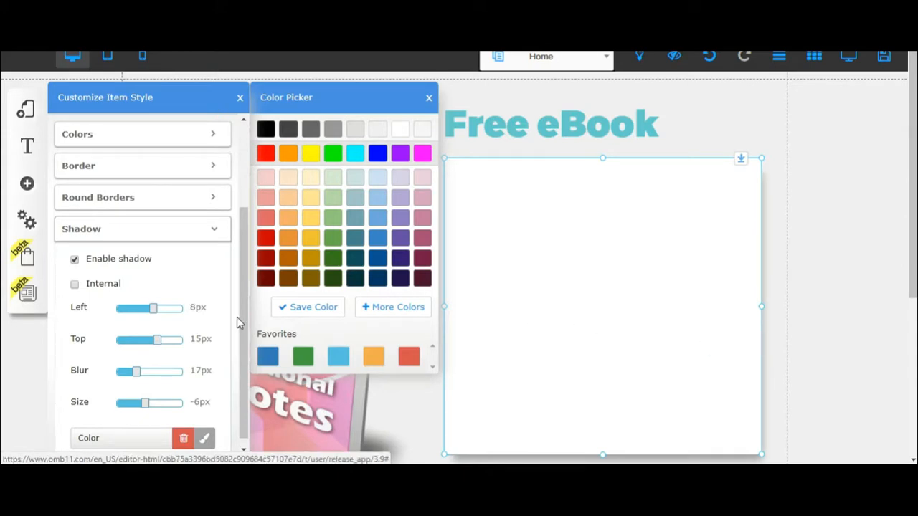
pyautogui.press('Left')
pyautogui.press('Left')
pyautogui.press('Left')
pyautogui.press('Left')
pyautogui.press('Left')
pyautogui.press('Left')
pyautogui.press('Left')
pyautogui.press('Left')
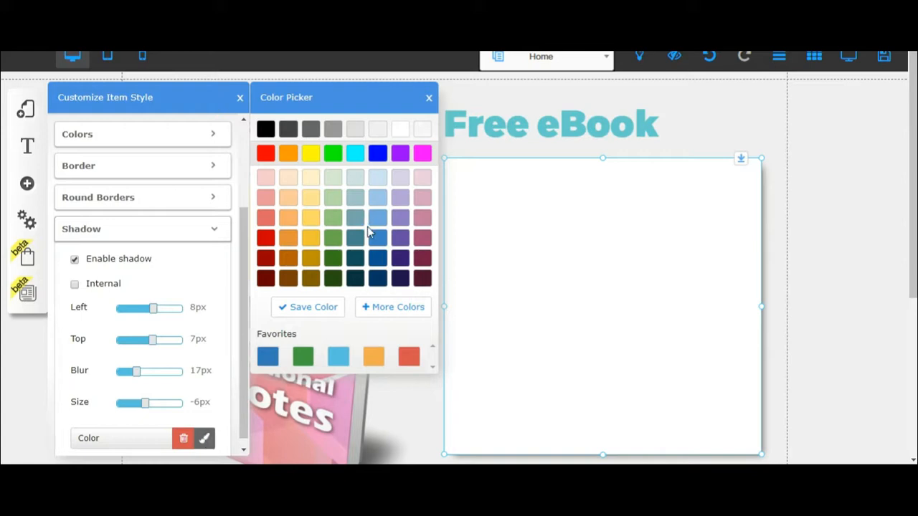
# Close the style settings and nudge the white box left by about 20 px and up by 3 px
pyautogui.click(518, 349)
pyautogui.press('Left')
pyautogui.press('Left')
pyautogui.press('Left')
pyautogui.press('Left')
pyautogui.press('Left')
pyautogui.press('Left')
pyautogui.press('Left')
pyautogui.press('Left')
pyautogui.press('Left')
pyautogui.press('Left')
pyautogui.press('Left')
pyautogui.press('Left')
pyautogui.press('Left')
pyautogui.press('Left')
pyautogui.press('Left')
pyautogui.press('Left')
pyautogui.press('Left')
pyautogui.press('Left')
pyautogui.press('Left')
pyautogui.press('Left')
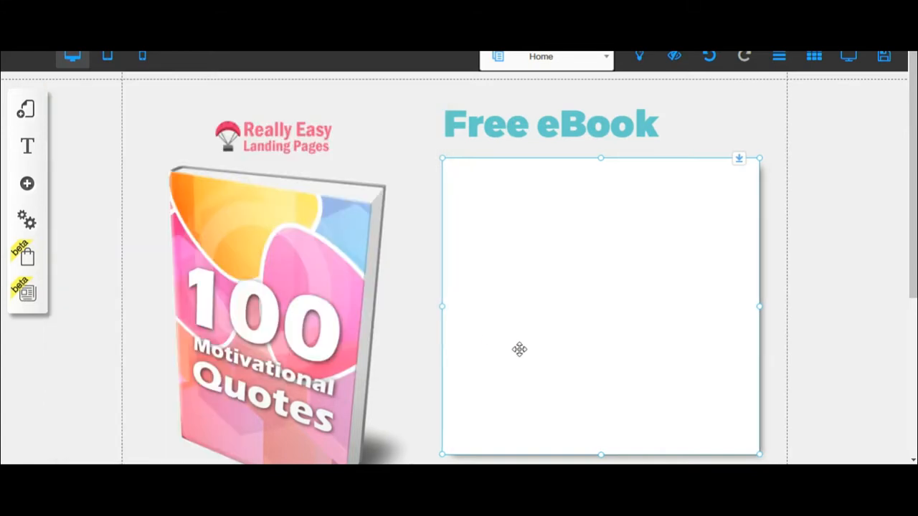
pyautogui.press('Up')
pyautogui.press('Up')
pyautogui.press('Up')
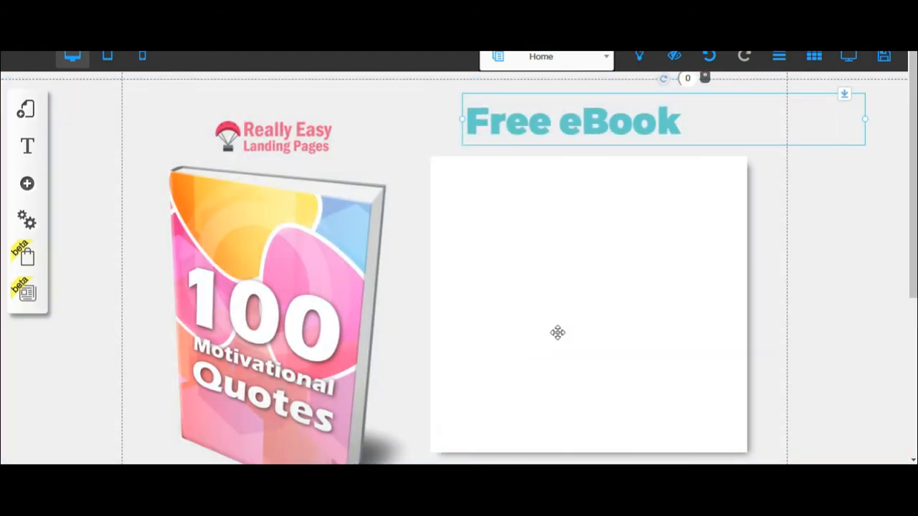
# Narrow the "Free eBook" title's frame to fit its text and centre the title above the white box
pyautogui.moveTo(865, 119); pyautogui.dragTo(713, 119)
pyautogui.moveTo(588, 120); pyautogui.dragTo(585, 123)
pyautogui.moveTo(287, 309); pyautogui.dragTo(286, 309)
pyautogui.moveTo(670, 114); pyautogui.dragTo(670, 118)
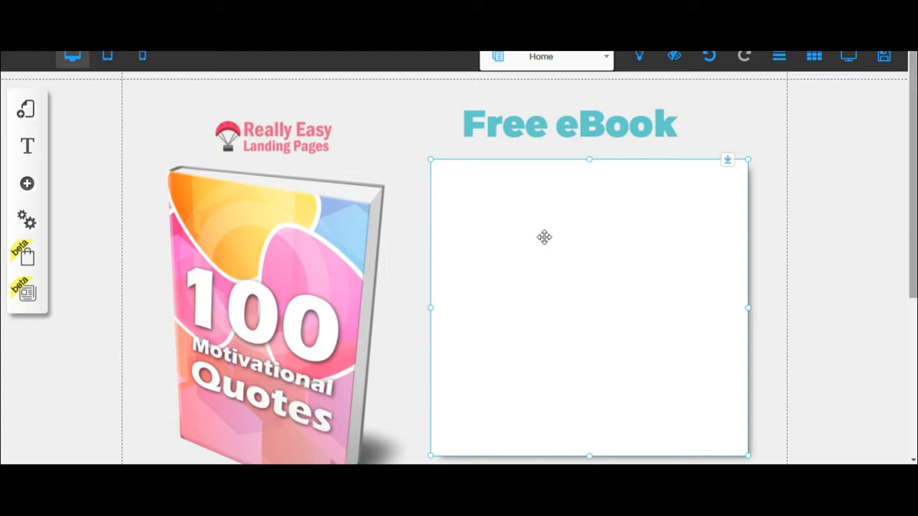
# Add a Body L paragraph text element inside the white box and narrow it to fit within the box
pyautogui.scroll(-1, 684, 197)
pyautogui.scroll(1, 679, 199)
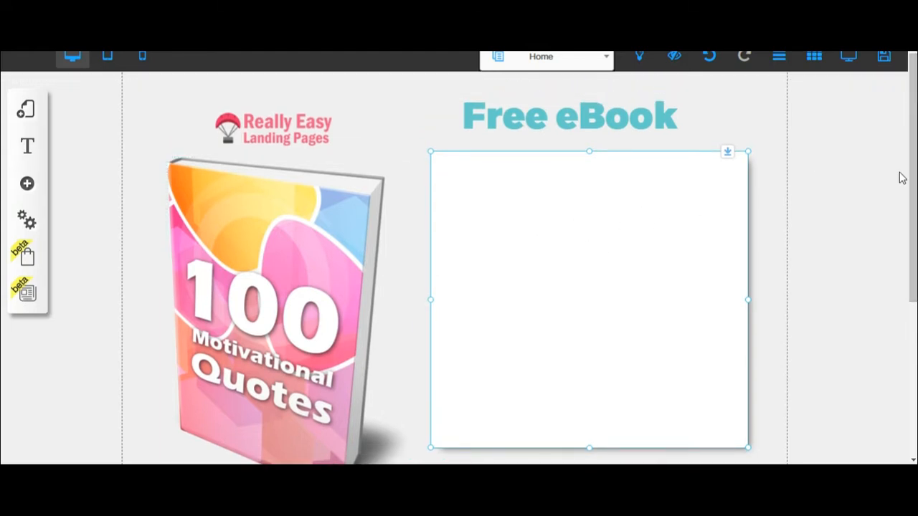
pyautogui.click(27, 184)
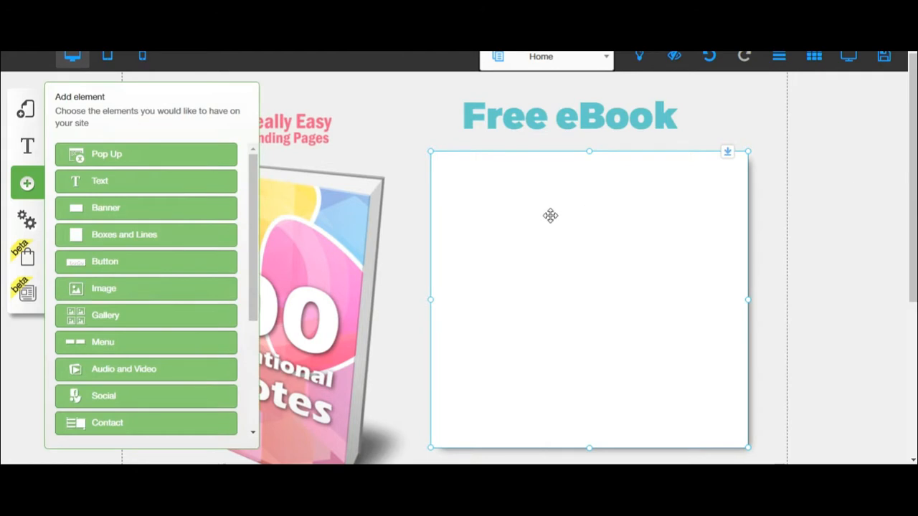
pyautogui.click(147, 181)
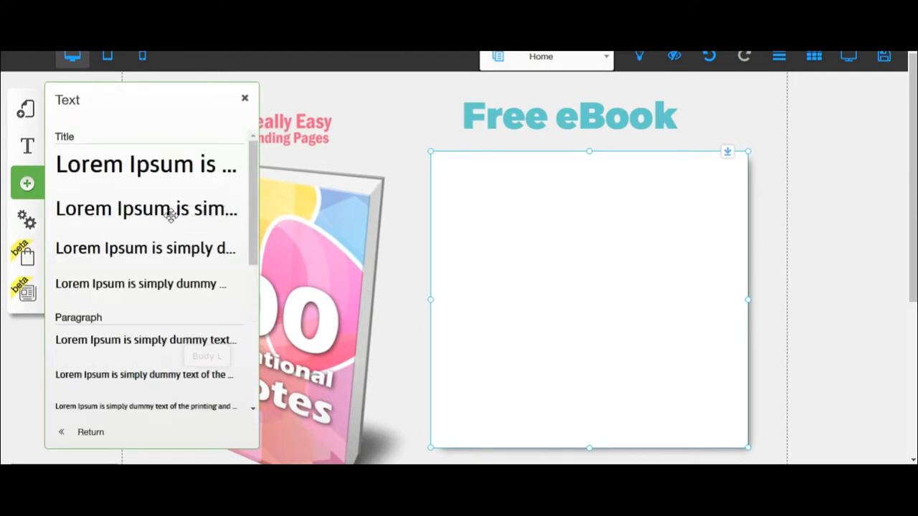
pyautogui.click(188, 342)
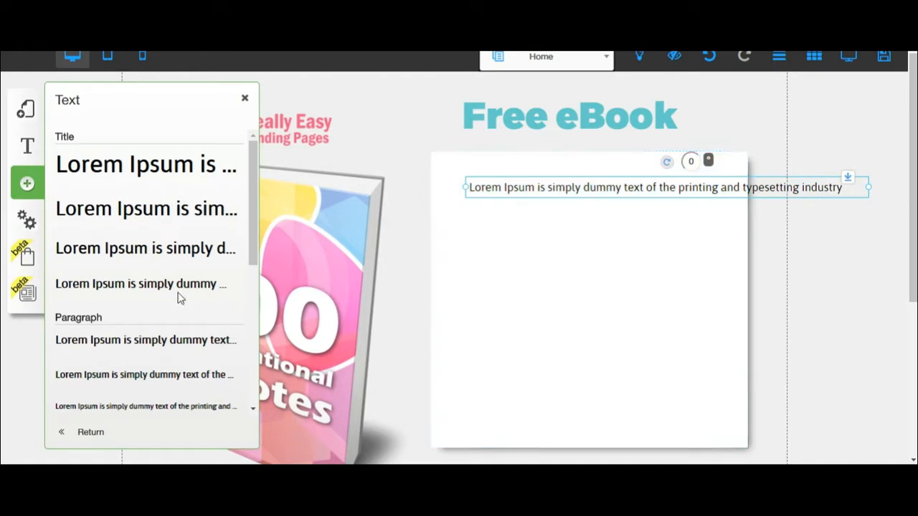
pyautogui.moveTo(714, 194); pyautogui.dragTo(871, 193)
# Copy the paragraph's Lorem Ipsum sentence, paste it four times after the original, and finish editing the text
pyautogui.click(717, 197)
pyautogui.click(717, 198)
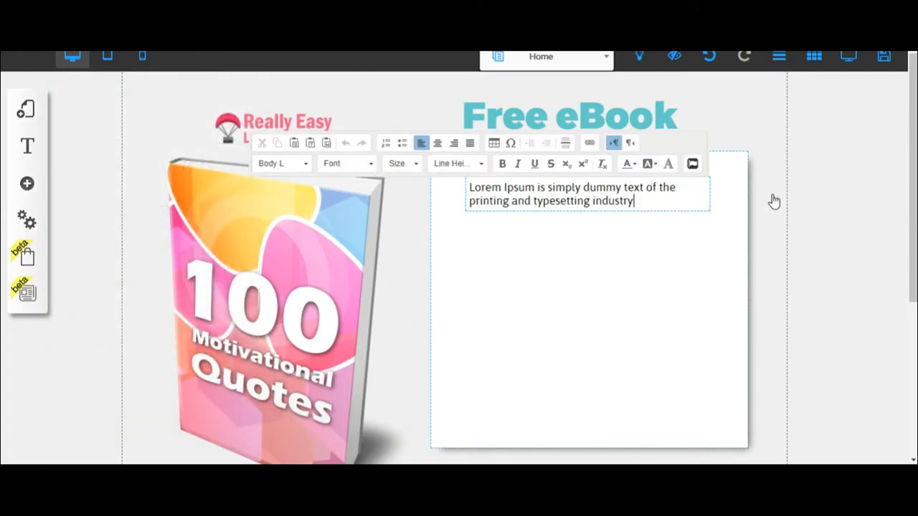
pyautogui.moveTo(644, 202); pyautogui.dragTo(469, 188)
pyautogui.hotkey('ctrl', 'c')
pyautogui.click(644, 202)
pyautogui.hotkey('ctrl', 'v')
pyautogui.hotkey('ctrl', 'v')
pyautogui.hotkey('ctrl', 'v')
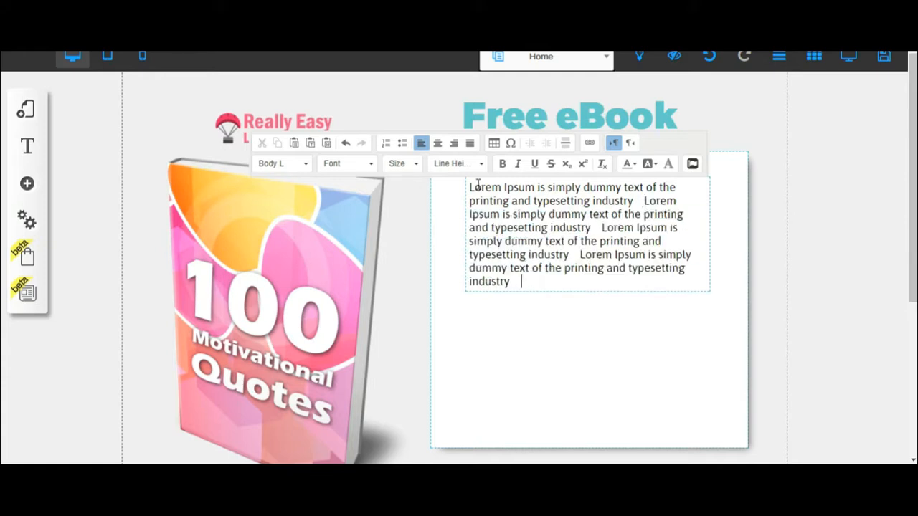
pyautogui.hotkey('ctrl', 'v')
pyautogui.press('Escape')
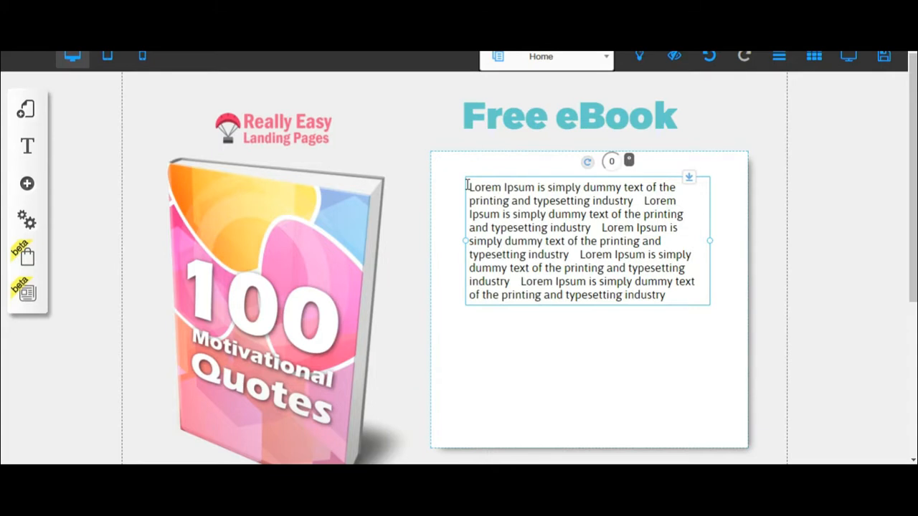
# Extend the paragraph's frame on both sides so it has even margins within the white box
pyautogui.press('Left')
pyautogui.press('Left')
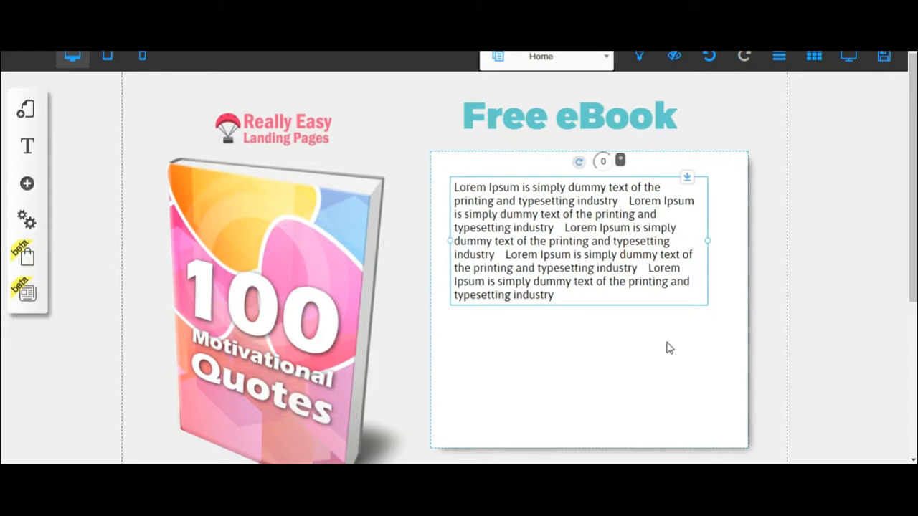
pyautogui.hotkey('shift', 'Right')
pyautogui.hotkey('shift', 'Right')
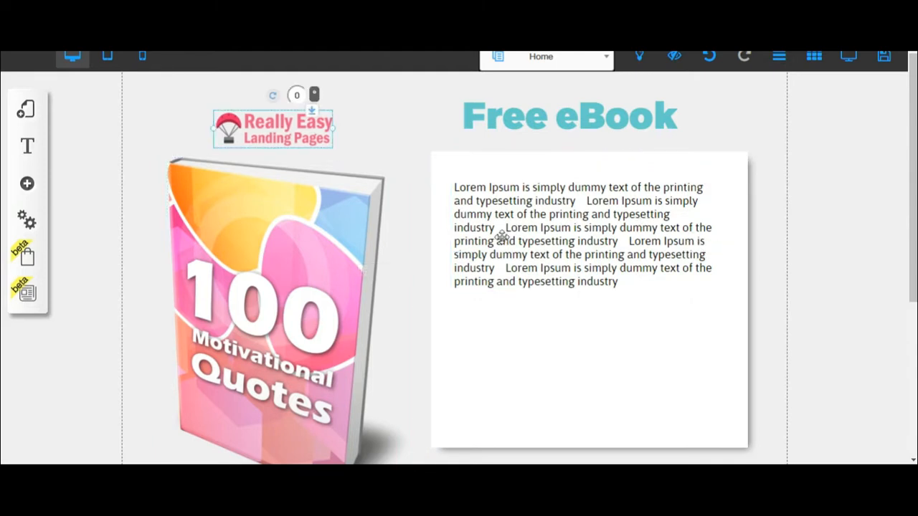
# Move the Really Easy Landing Pages logo and the book cover up slightly
pyautogui.moveTo(274, 129); pyautogui.dragTo(275, 117)
pyautogui.moveTo(357, 255); pyautogui.dragTo(357, 243)
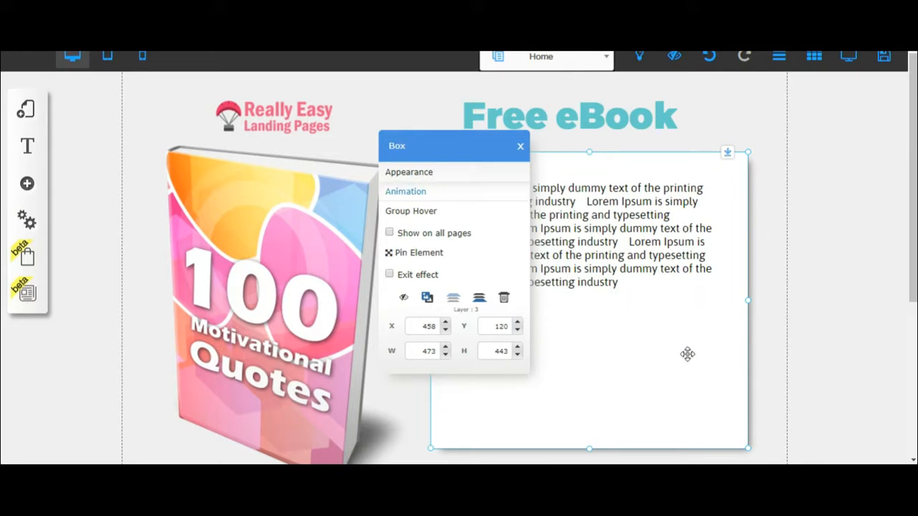
# Open the white box's animation settings and choose the bounceInLeft animation
pyautogui.click(406, 192)
pyautogui.click(379, 232)
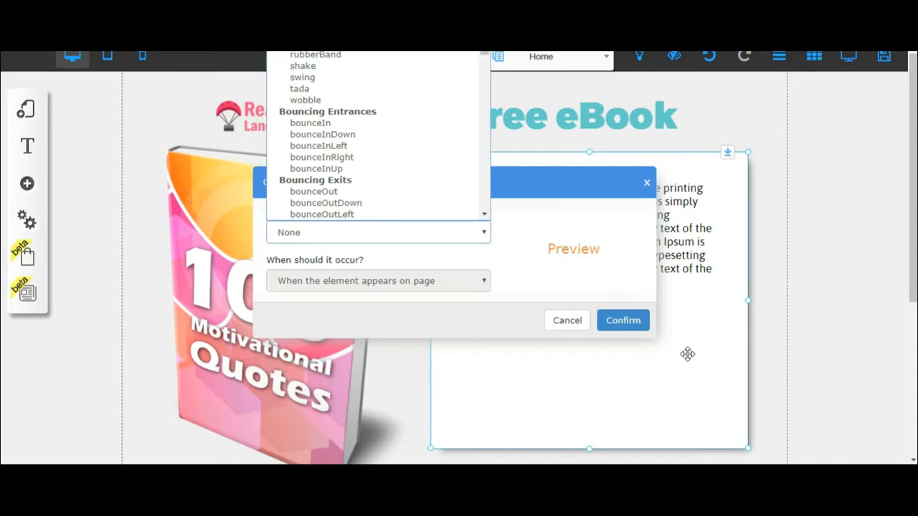
pyautogui.press('Up')
pyautogui.press('Up')
pyautogui.press('Up')
pyautogui.press('Up')
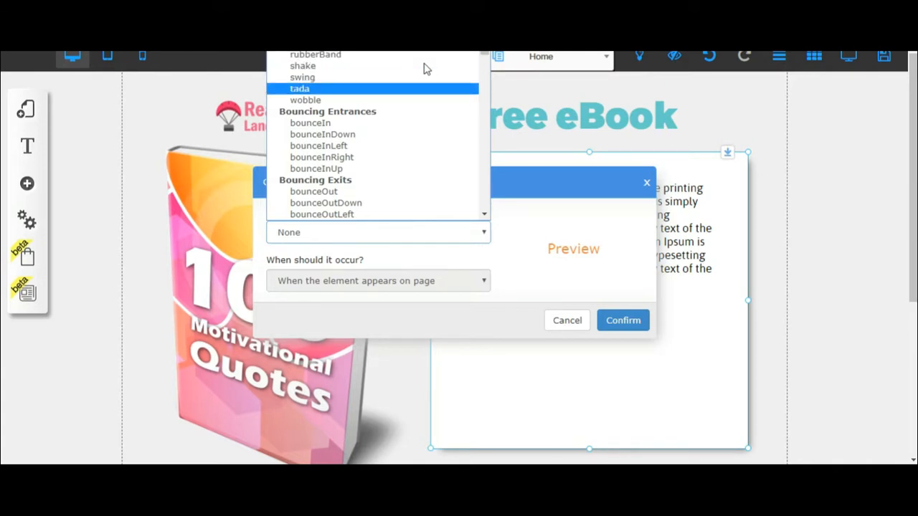
pyautogui.press('Down')
pyautogui.press('Down')
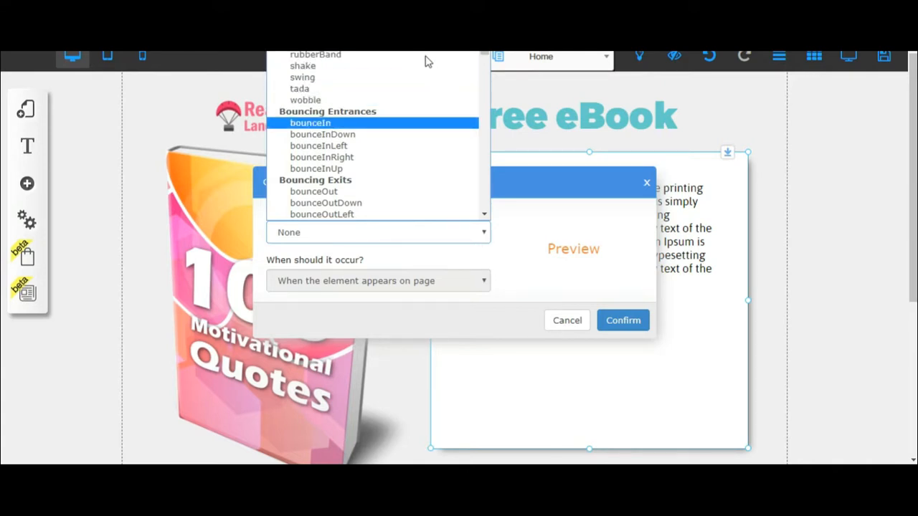
pyautogui.press('Down')
pyautogui.press('Down')
pyautogui.press('Down')
pyautogui.press('Down')
pyautogui.press('Down')
pyautogui.press('Up')
pyautogui.press('Up')
pyautogui.press('Up')
pyautogui.press('Return')
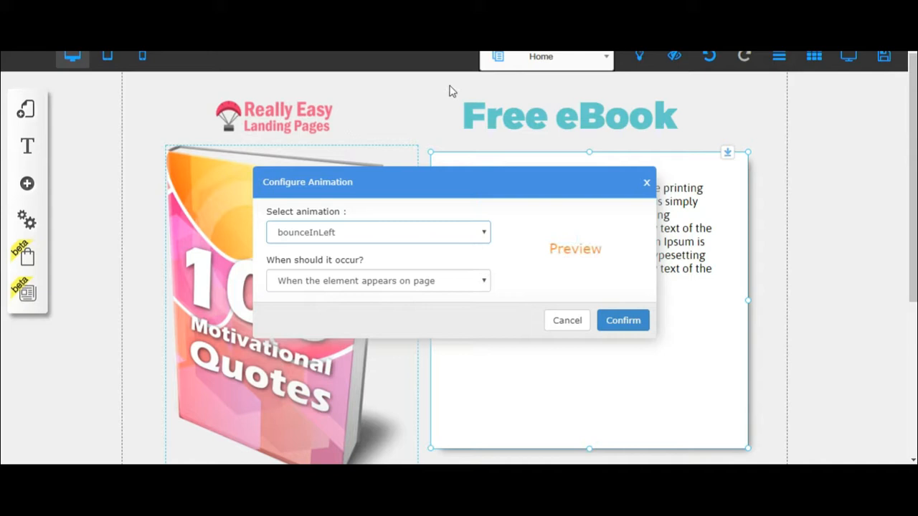
# Try the swing animation for the white box
pyautogui.press('space')
pyautogui.press('Down')
pyautogui.press('Down')
pyautogui.press('Down')
pyautogui.press('Up')
pyautogui.press('Up')
pyautogui.press('Up')
pyautogui.press('Up')
pyautogui.press('Up')
pyautogui.press('Up')
pyautogui.press('Up')
pyautogui.press('Up')
pyautogui.press('Return')
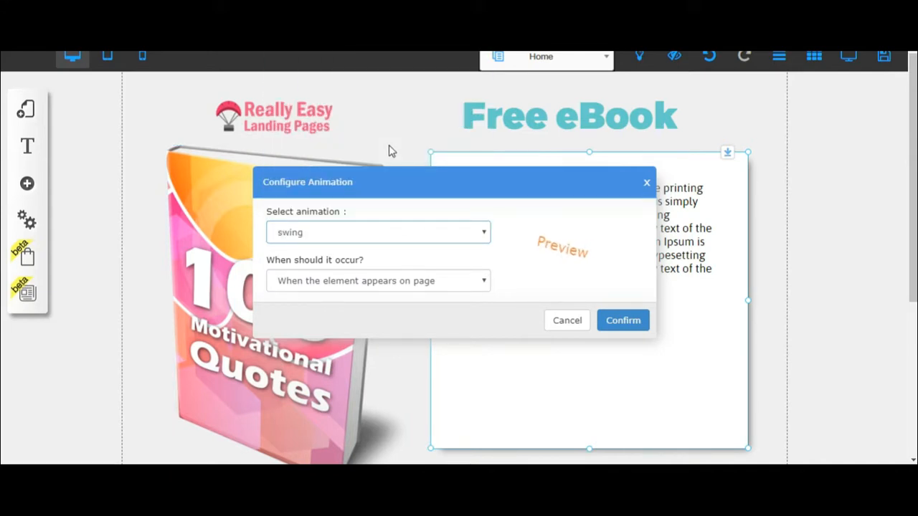
# Change the white box's animation to pulse
pyautogui.click(480, 237)
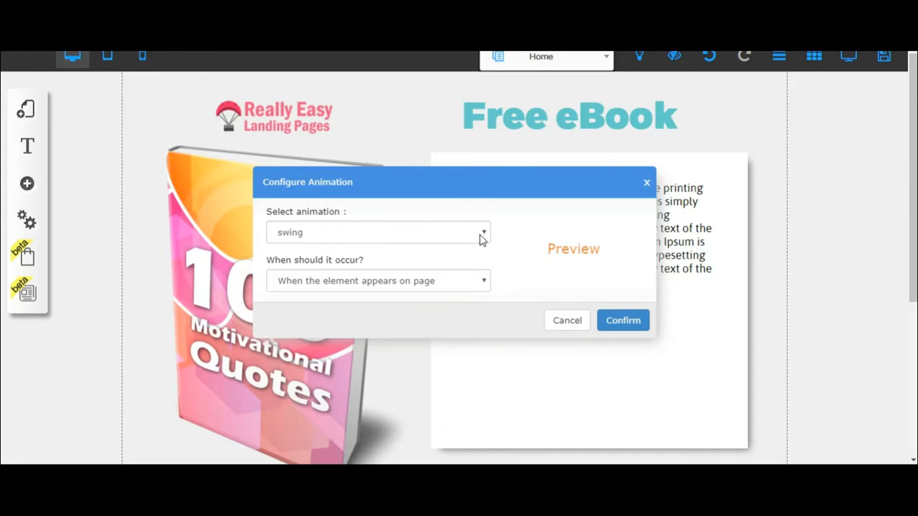
pyautogui.click(480, 239)
pyautogui.click(443, 100)
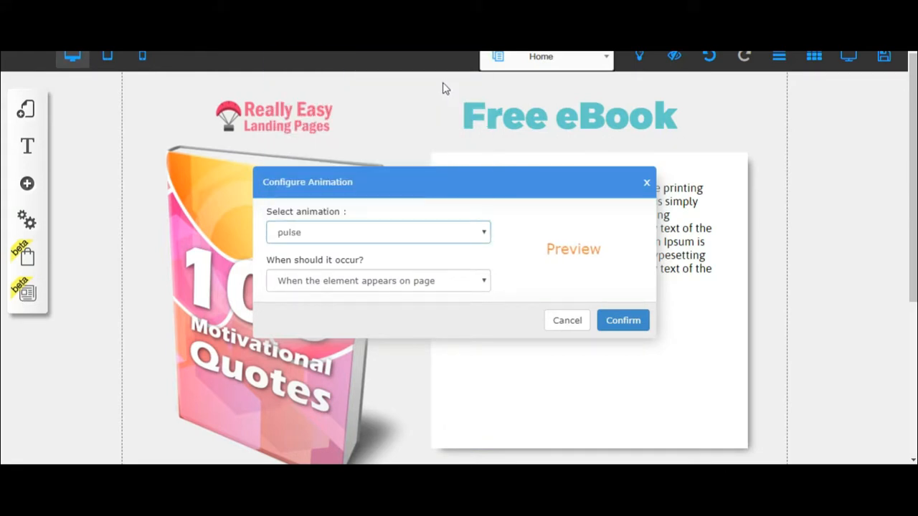
# Look through the full list of available animations, including the fading, flipping, rotating and zoom effects, and keep pulse
pyautogui.click(485, 232)
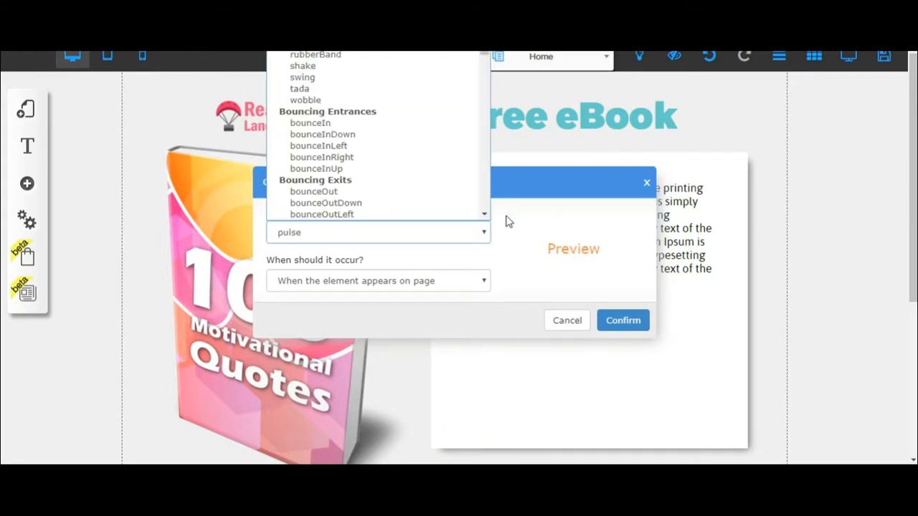
pyautogui.scroll(-5, 469, 96)
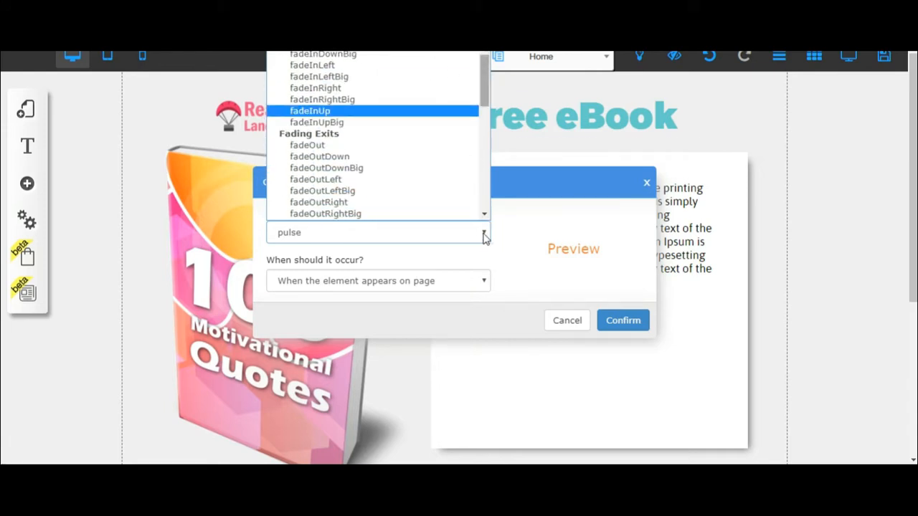
pyautogui.scroll(-3, 483, 234)
pyautogui.scroll(-5, 486, 86)
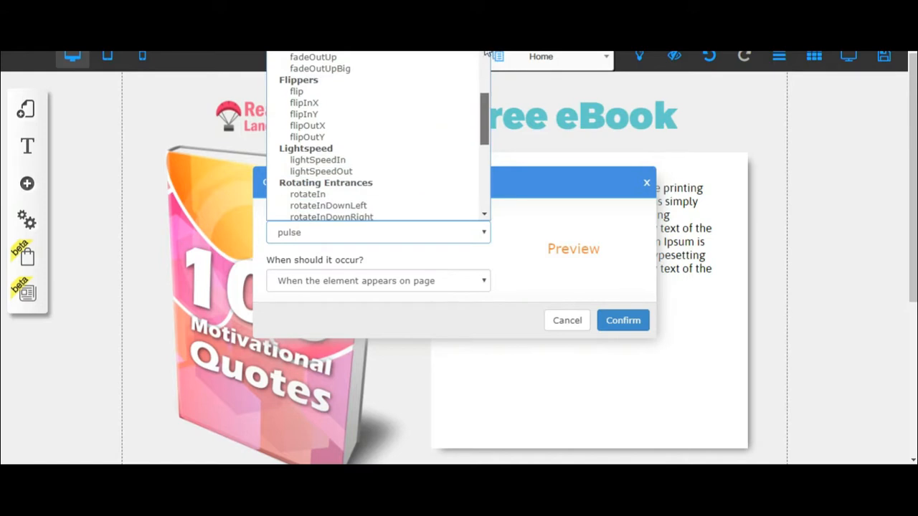
pyautogui.scroll(-5, 419, 134)
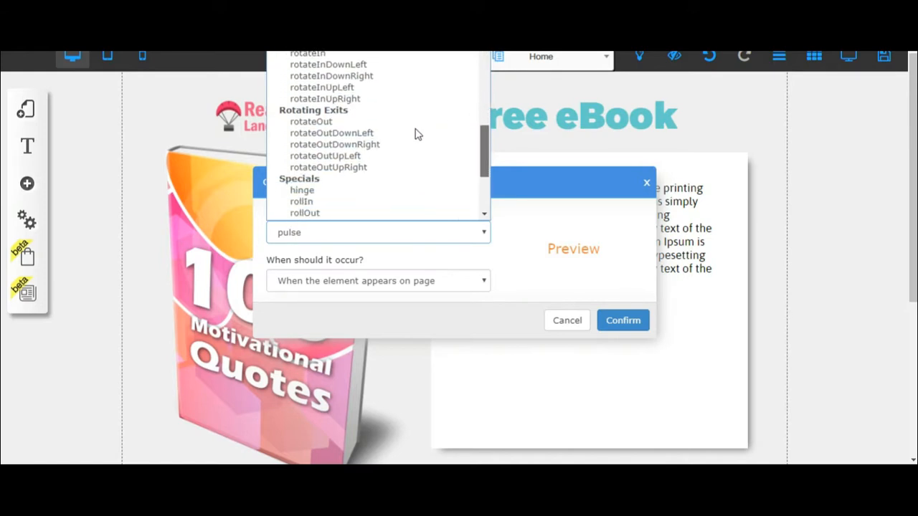
pyautogui.scroll(6, 483, 136)
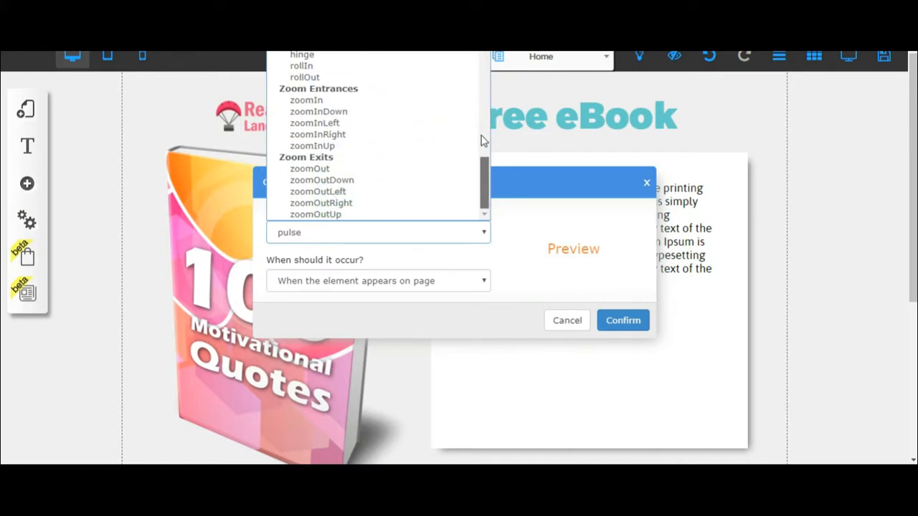
pyautogui.scroll(6, 482, 159)
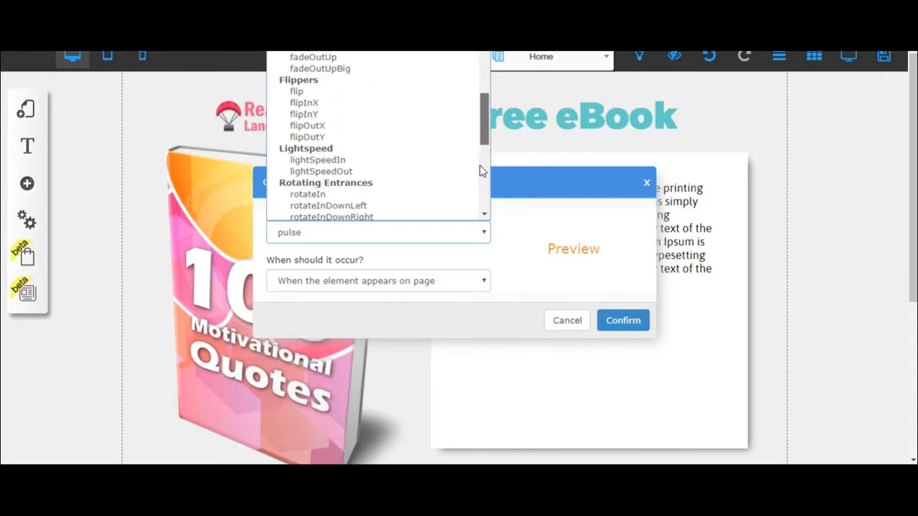
pyautogui.scroll(6, 482, 198)
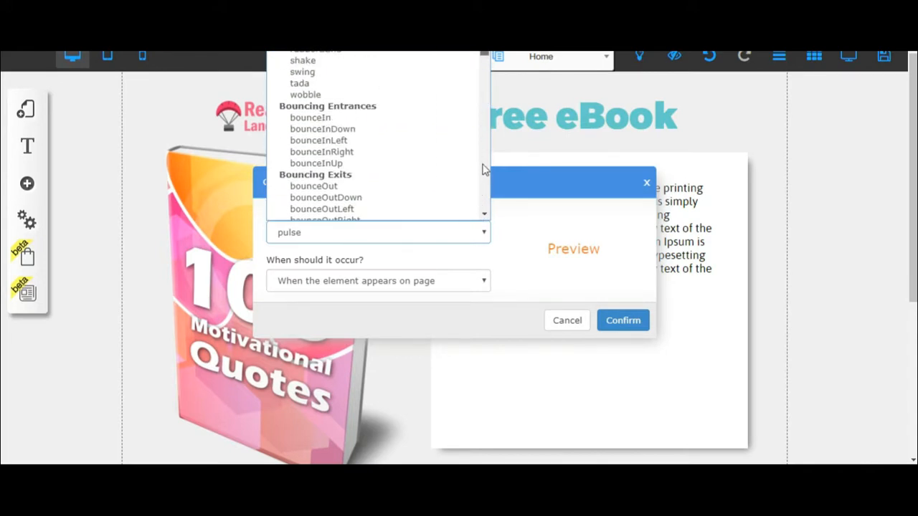
pyautogui.click(491, 123)
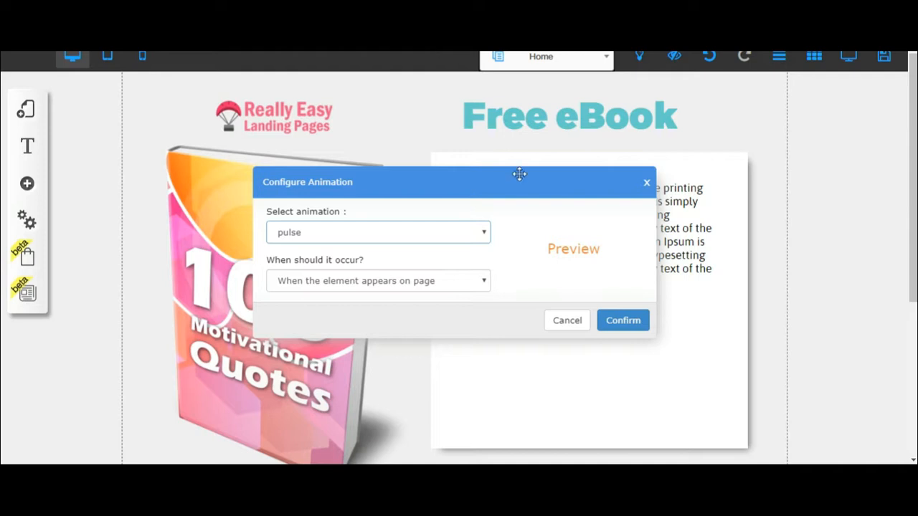
# Examine the choices for when the pulse animation should occur, including element click, mouse over, mouse leave and Animation Time Counter
pyautogui.click(484, 284)
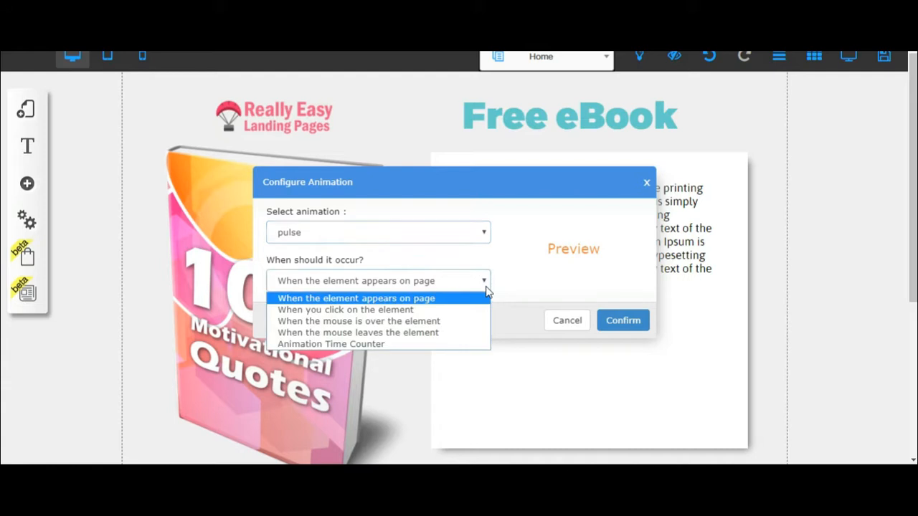
pyautogui.press('Down')
pyautogui.press('Down')
pyautogui.press('Up')
pyautogui.press('Down')
pyautogui.press('Down')
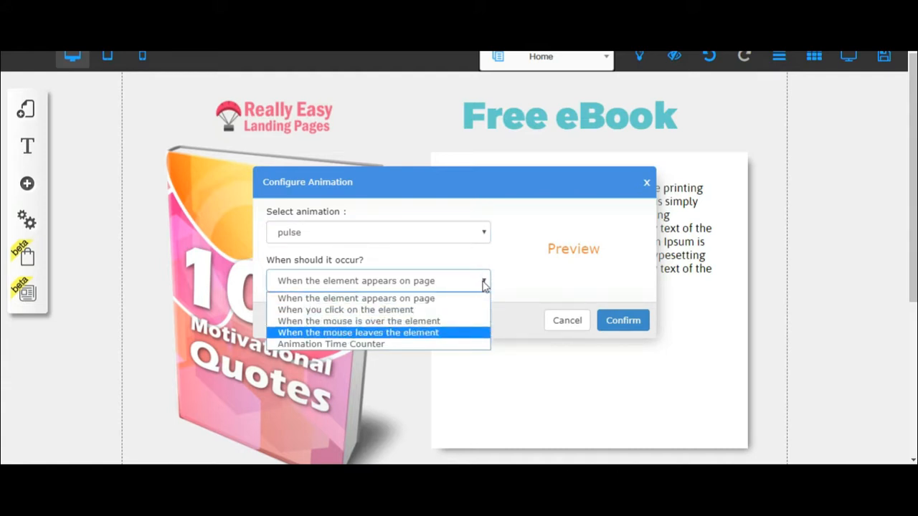
pyautogui.click(419, 316)
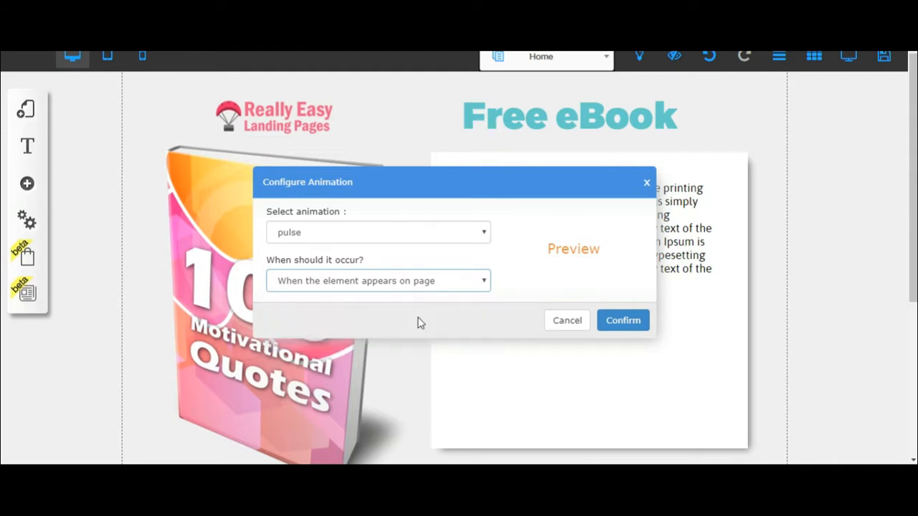
pyautogui.click(405, 282)
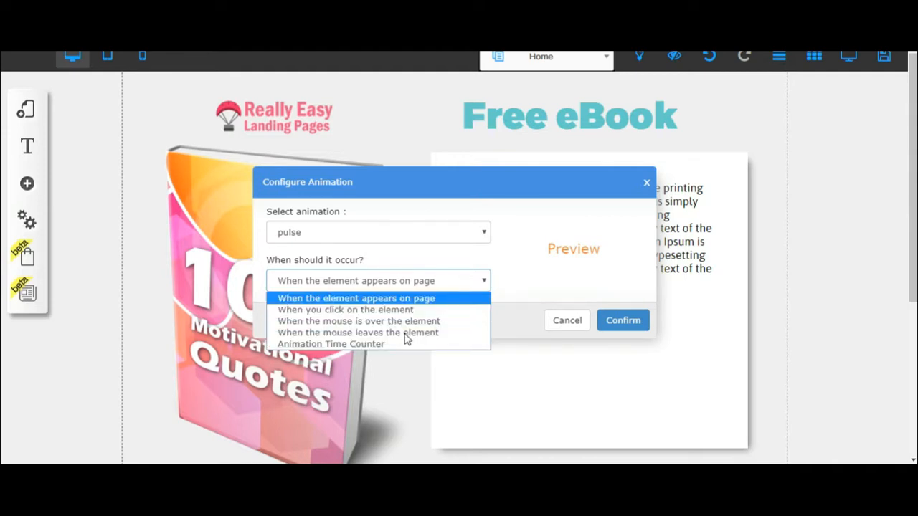
pyautogui.press('Down')
pyautogui.press('Down')
pyautogui.press('Down')
pyautogui.press('Down')
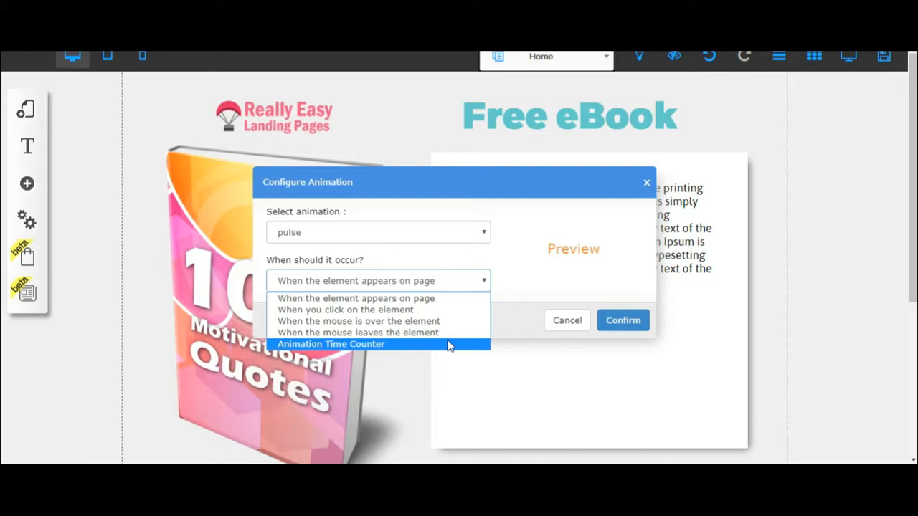
pyautogui.press('Up')
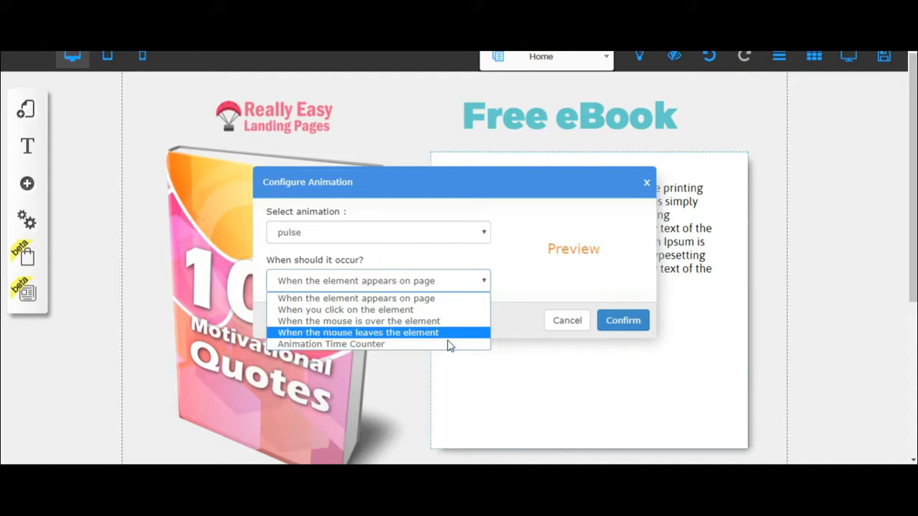
pyautogui.press('Up')
pyautogui.press('Up')
pyautogui.press('Down')
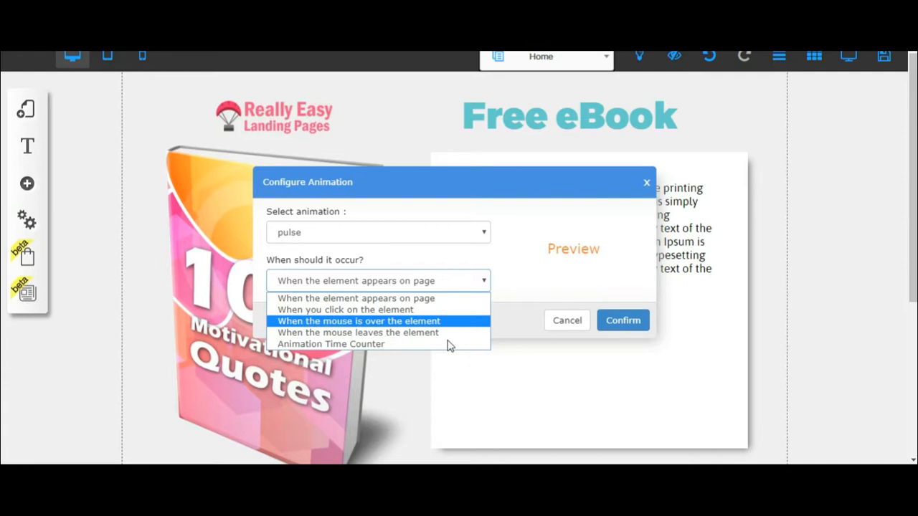
# Apply the pulse animation to occur when the element appears on page, and preview the landing page
pyautogui.press('Up')
pyautogui.press('Up')
pyautogui.press('Return')
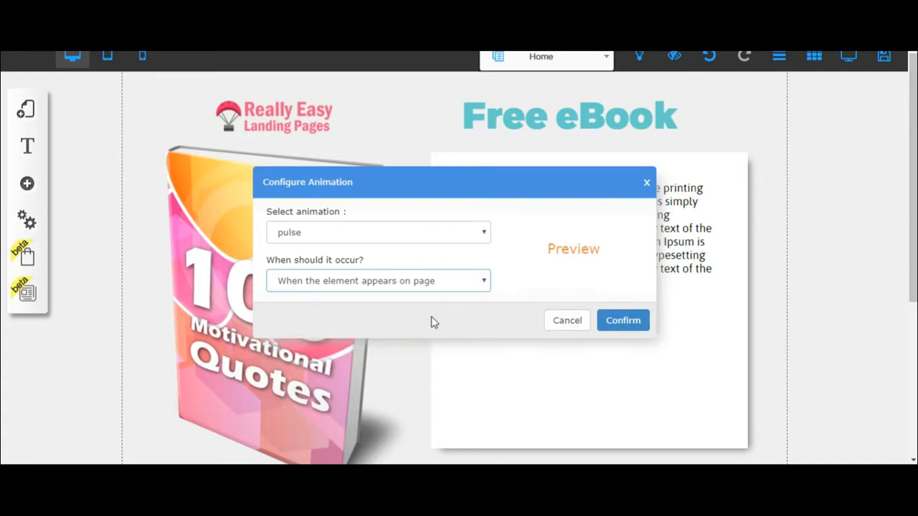
pyautogui.click(623, 320)
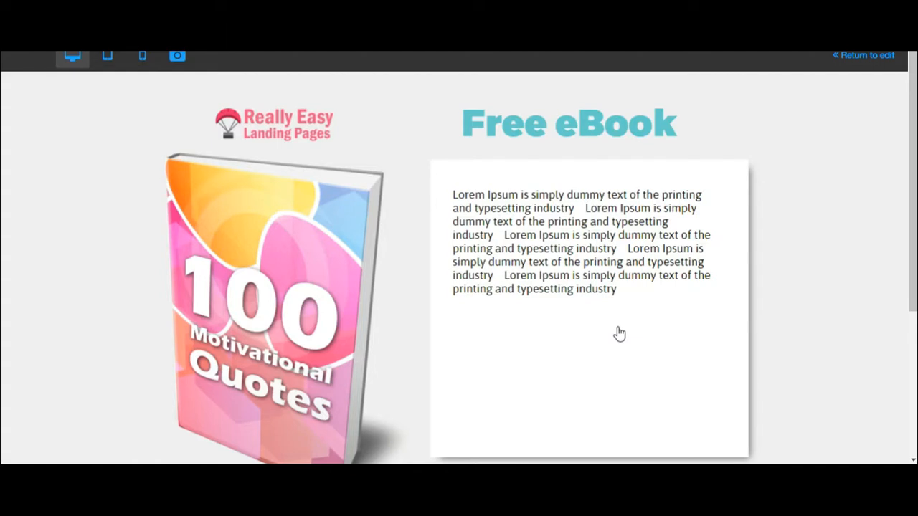
pyautogui.click(849, 56)
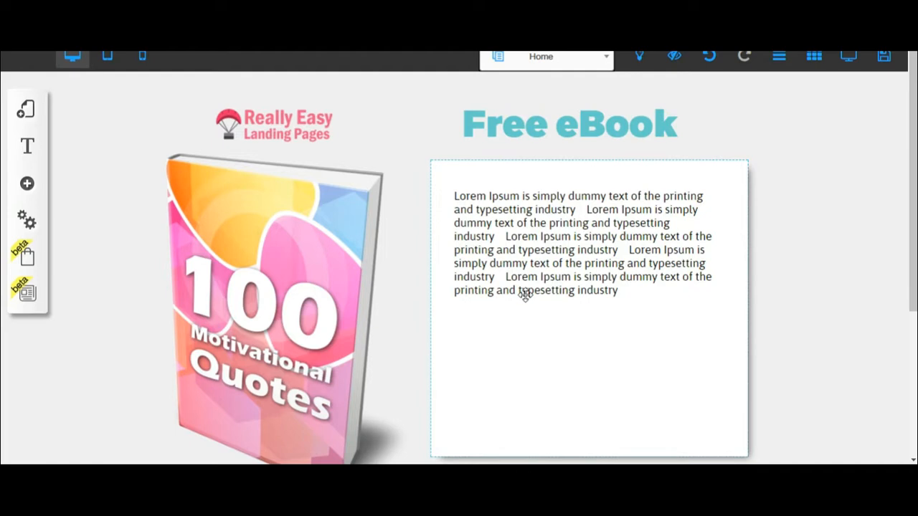
# Move the Free eBook title slightly to the right so it sits centred above the white box
pyautogui.moveTo(585, 124); pyautogui.dragTo(601, 128)
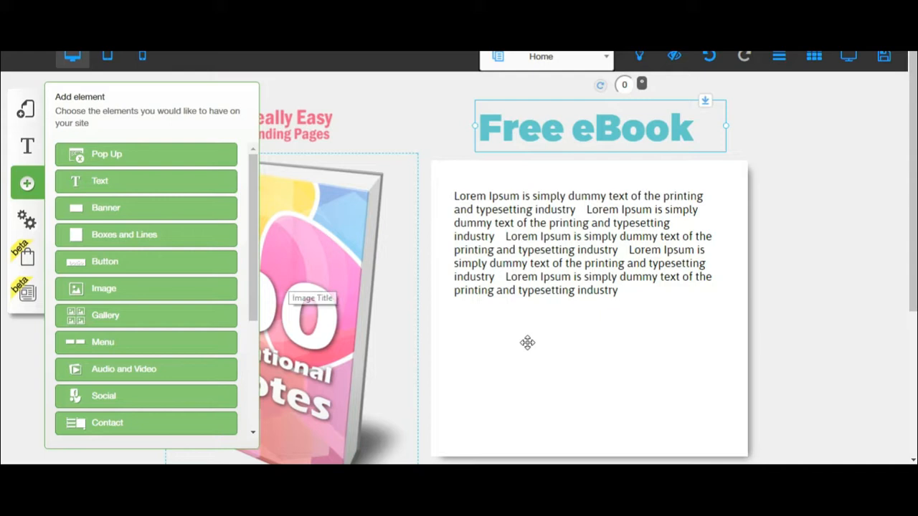
# Add the contact form with First Name, E-mail and Submit, and centre it in the white box below the paragraph
pyautogui.scroll(-3, 151, 301)
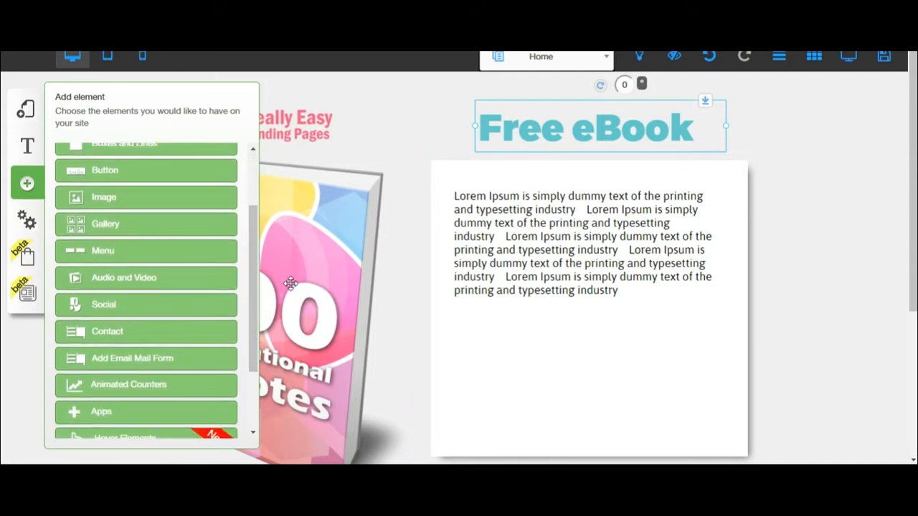
pyautogui.click(254, 276)
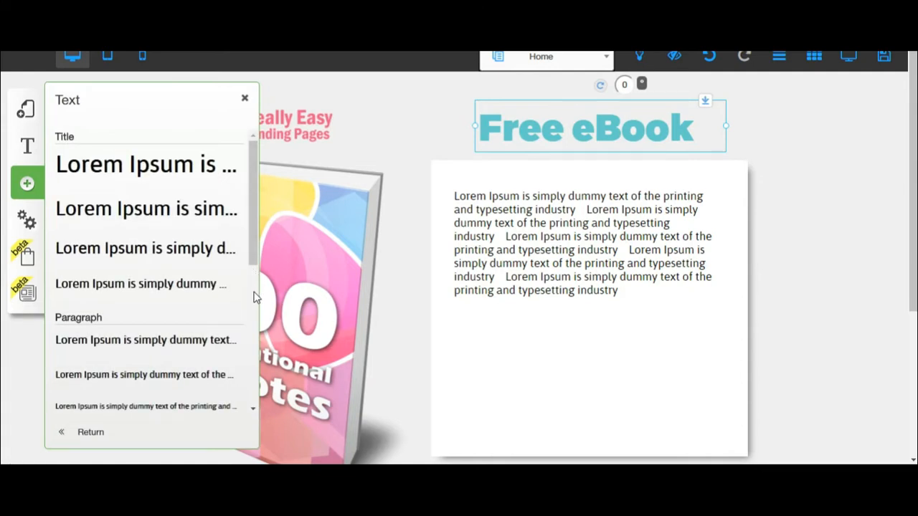
pyautogui.scroll(-3, 133, 334)
pyautogui.scroll(-5, 115, 335)
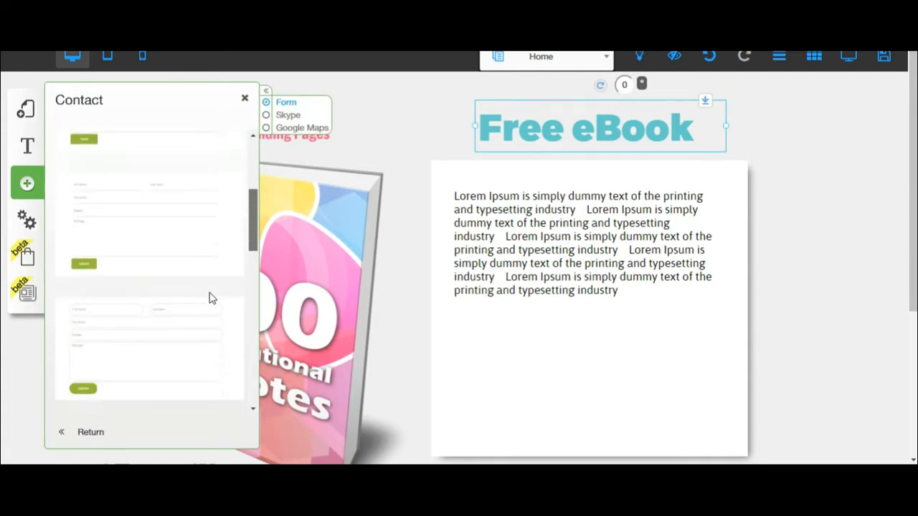
pyautogui.scroll(-3, 255, 189)
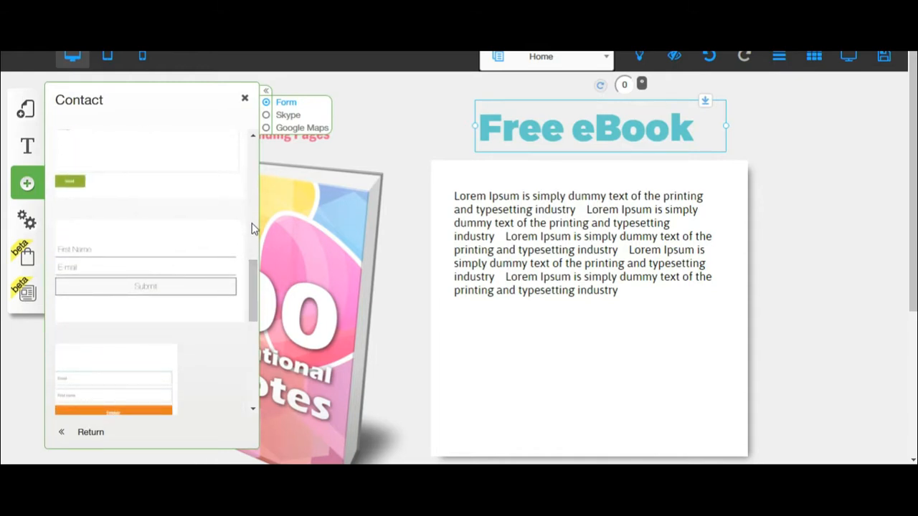
pyautogui.click(253, 285)
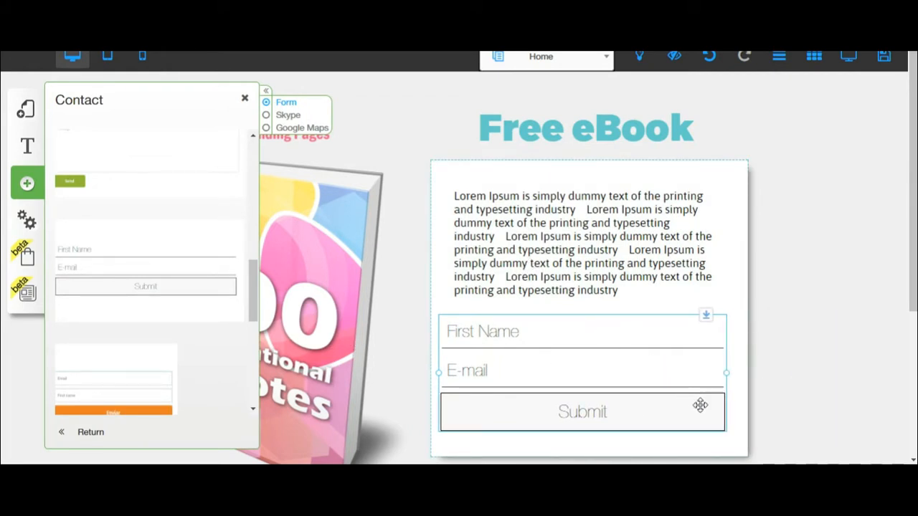
pyautogui.moveTo(699, 407); pyautogui.dragTo(710, 418)
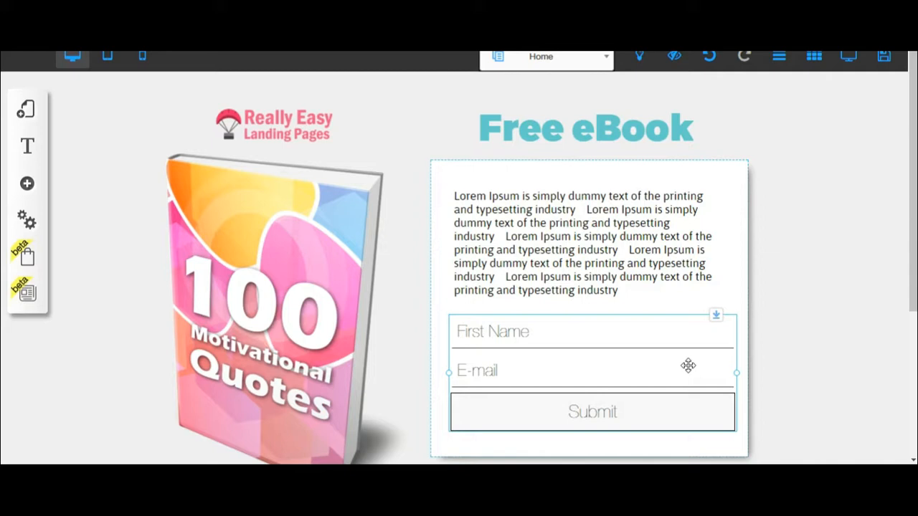
# Delete the First Name field from the form's elements and confirm, leaving only the E-mail field
pyautogui.click(634, 370)
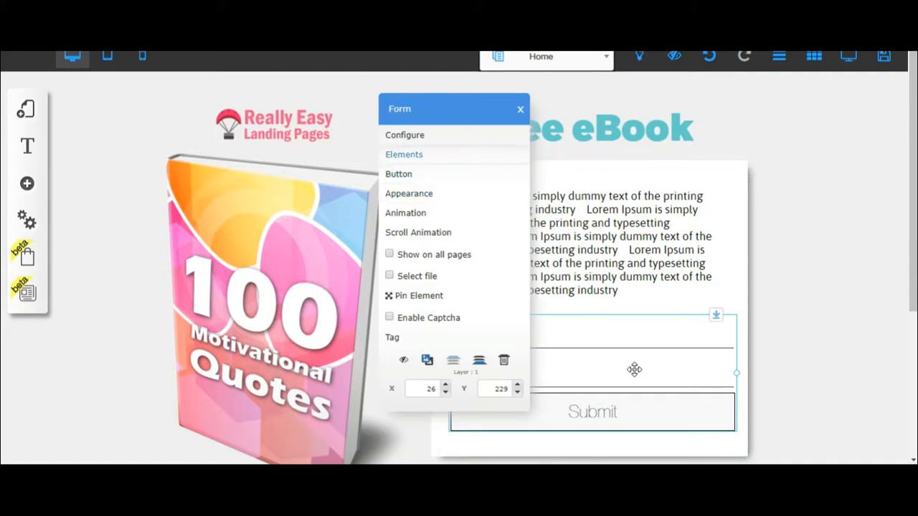
pyautogui.click(404, 155)
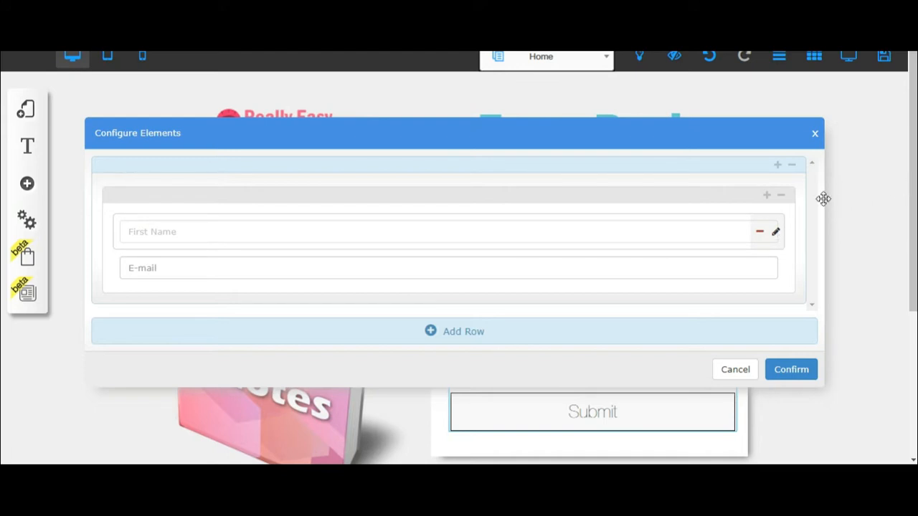
pyautogui.click(778, 235)
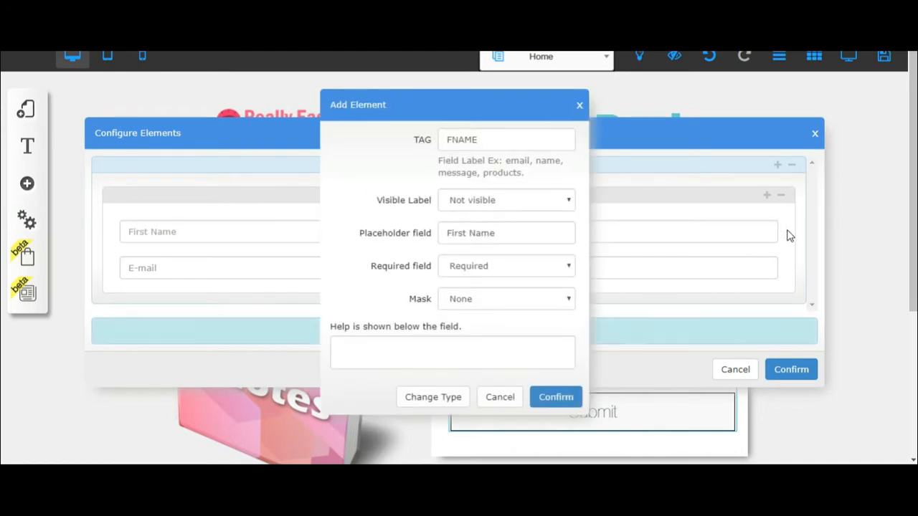
pyautogui.click(778, 234)
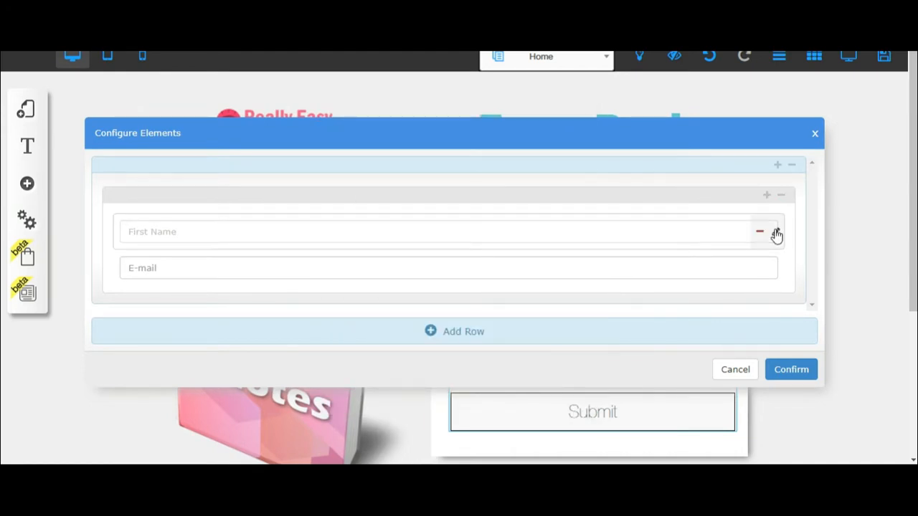
pyautogui.click(759, 231)
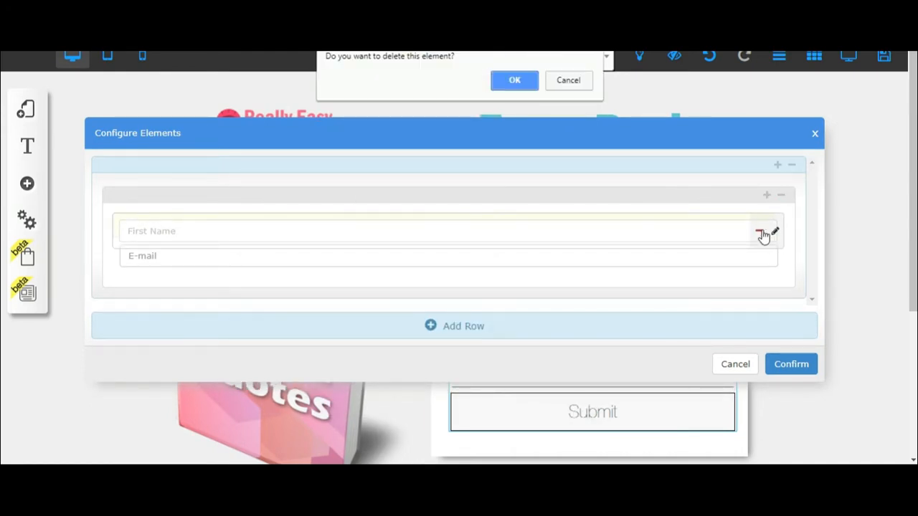
pyautogui.press('Return')
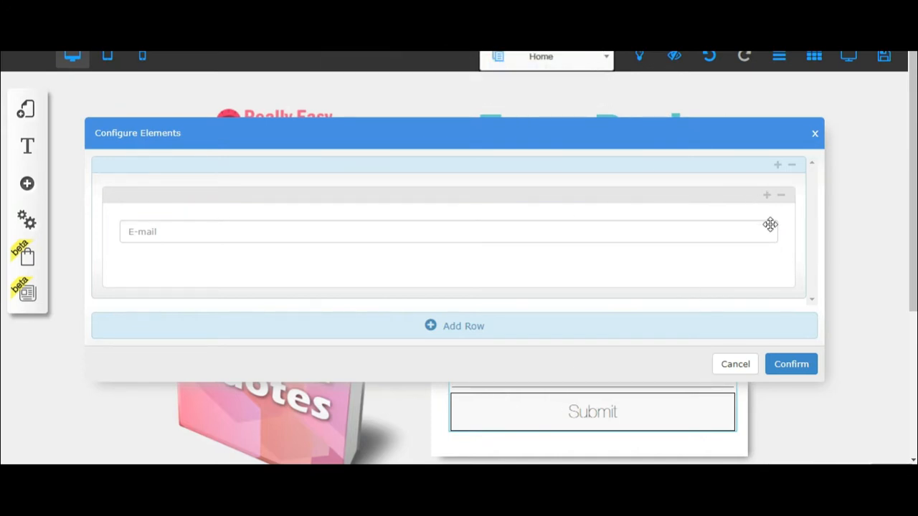
pyautogui.press('Return')
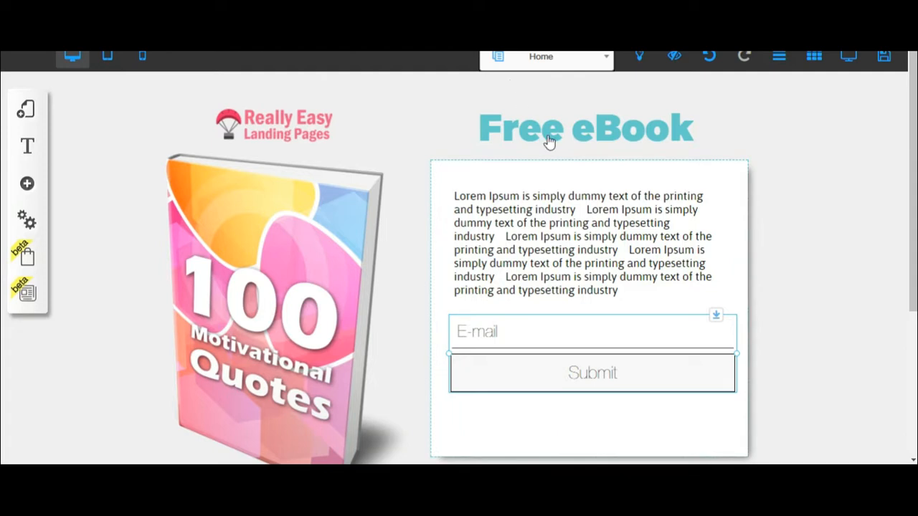
# Edit the form's received email response configuration and fill in the owner's e-mail address as My Email
pyautogui.click(656, 262)
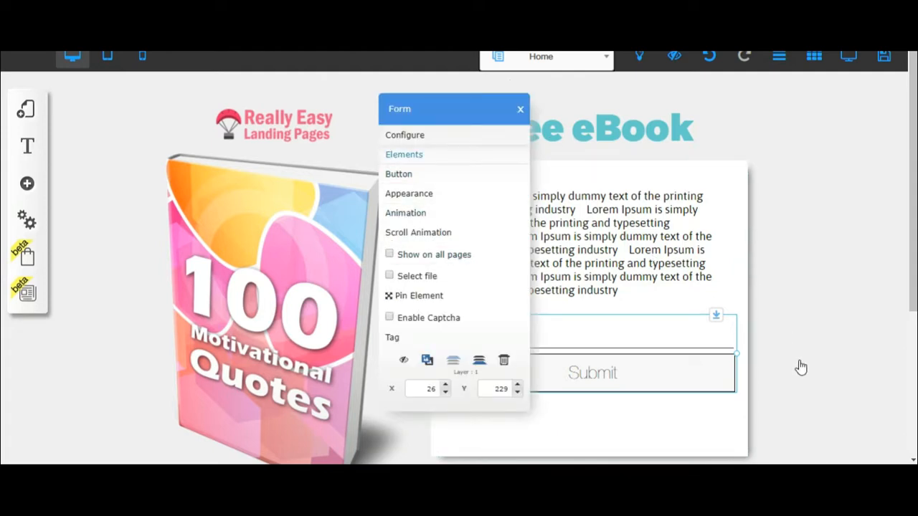
pyautogui.press('Return')
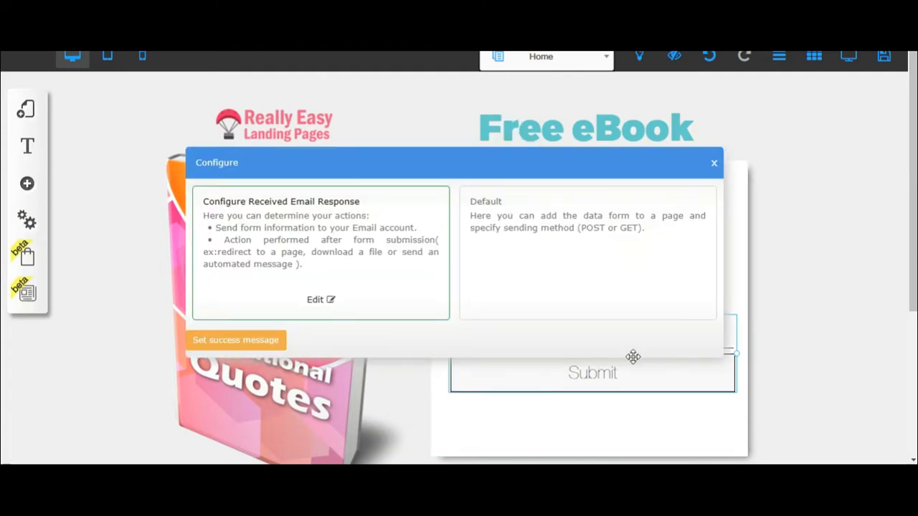
pyautogui.click(320, 300)
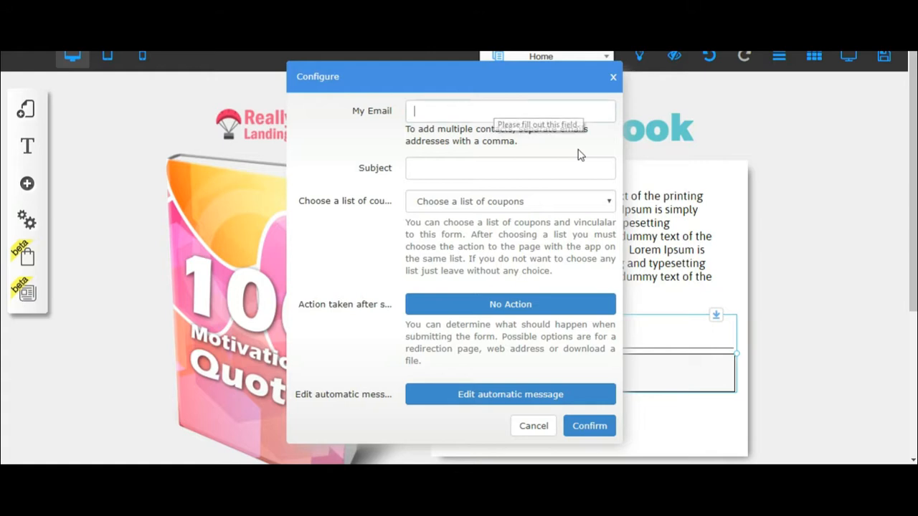
pyautogui.write('kate')
pyautogui.press('Down')
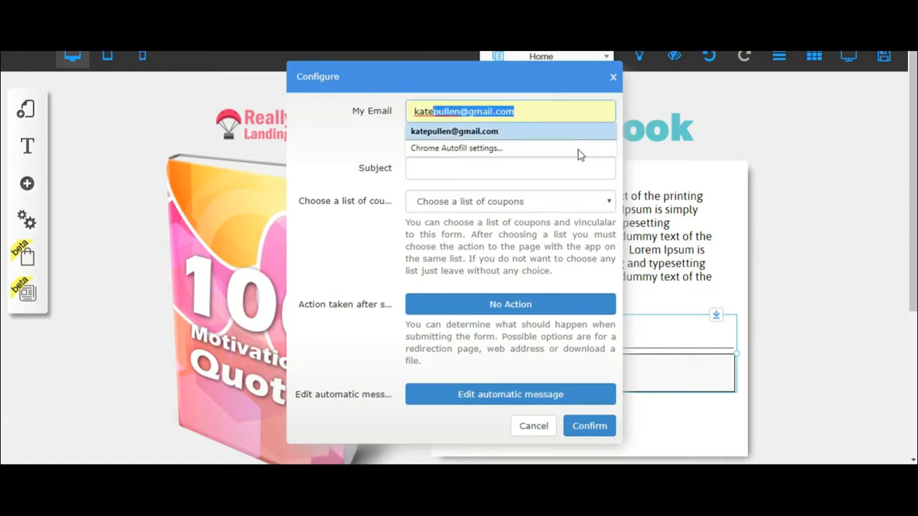
pyautogui.press('Up')
pyautogui.press('Down')
pyautogui.press('Return')
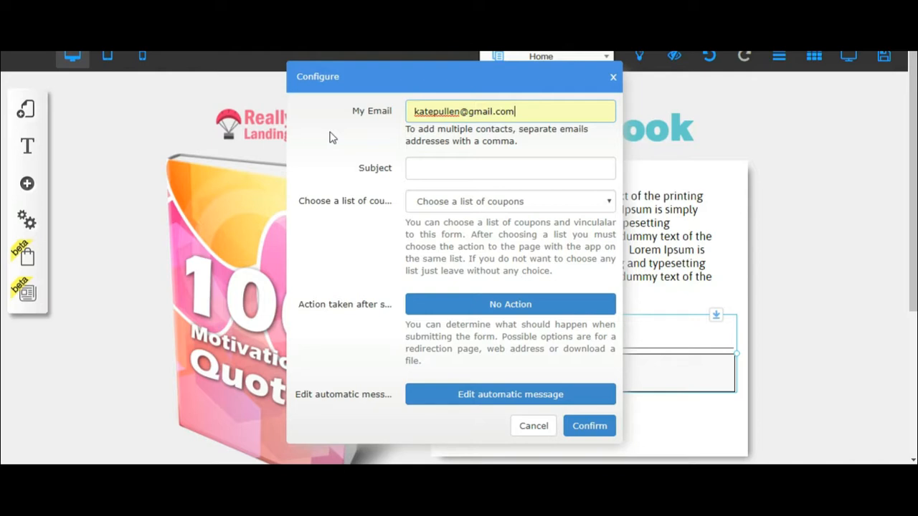
# Set the subject of the form's email response to "download"
pyautogui.press('Tab')
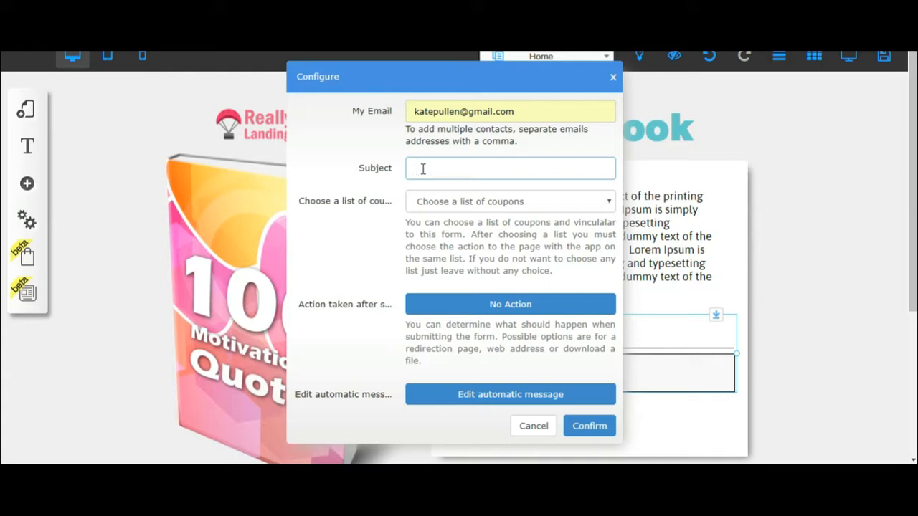
pyautogui.write('Dow')
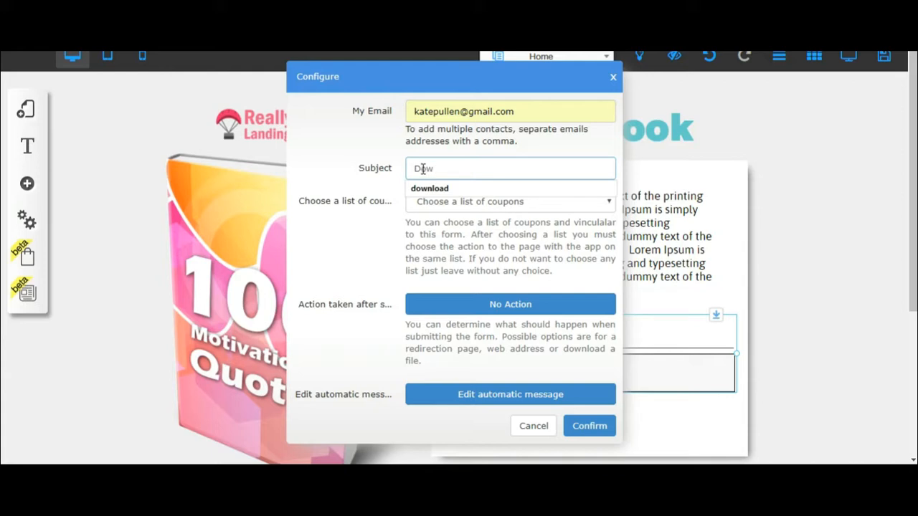
pyautogui.press('Down')
pyautogui.press('Return')
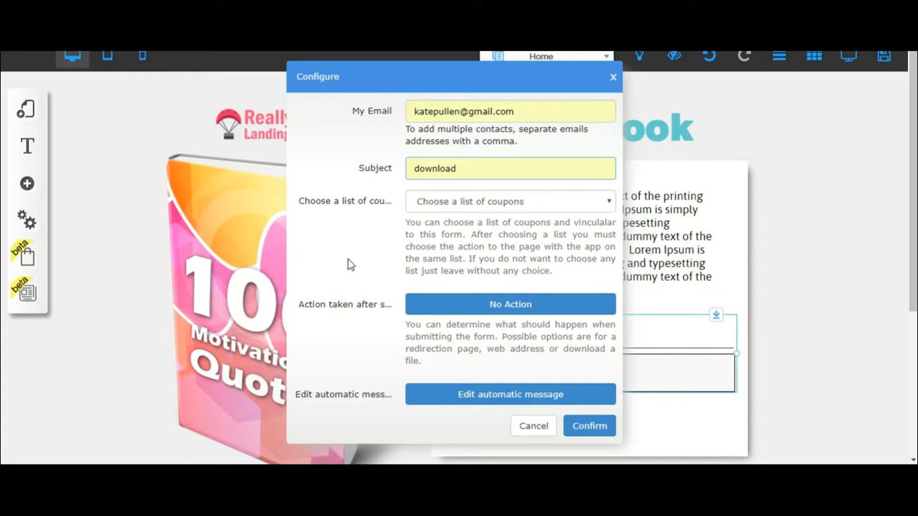
# Set the form's action after submission to a document link that downloads demo-download.pdf
pyautogui.click(510, 304)
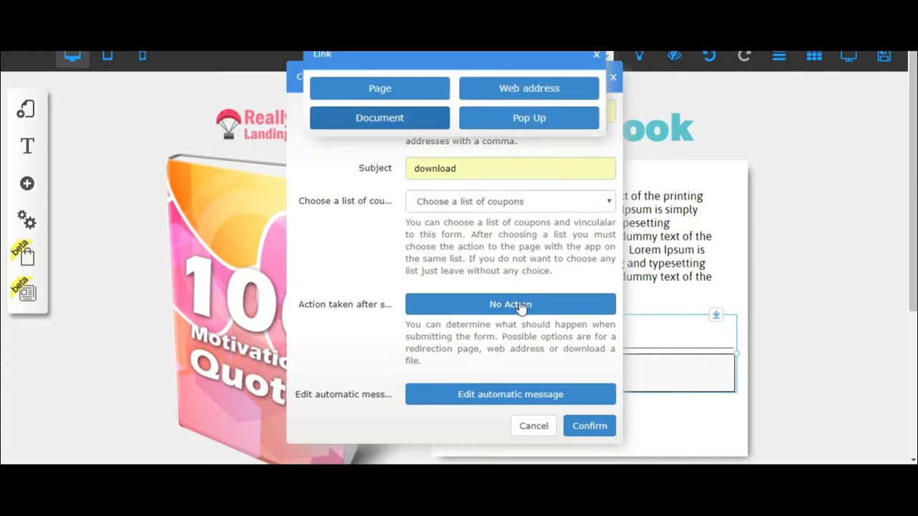
pyautogui.click(398, 119)
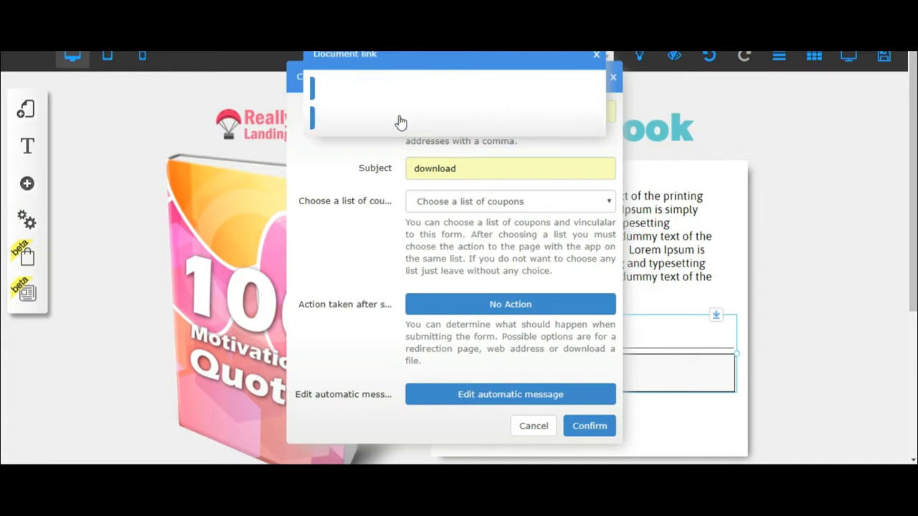
pyautogui.click(400, 124)
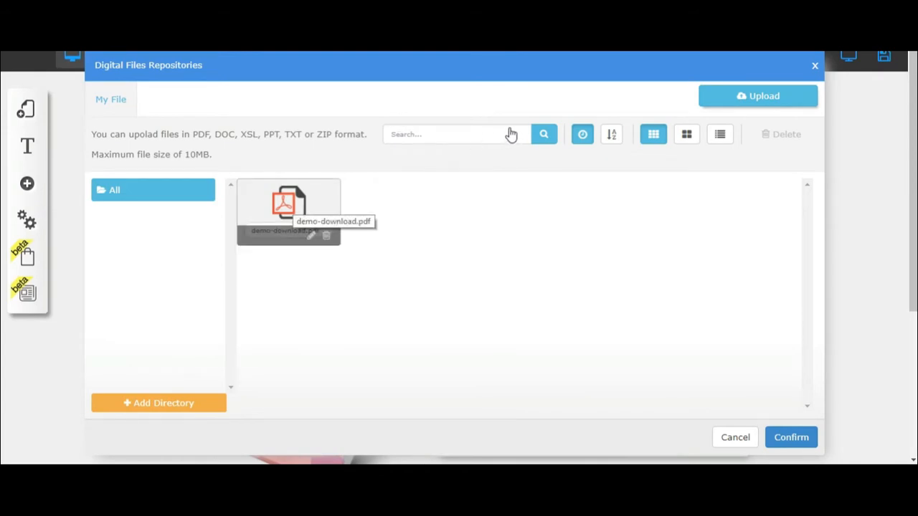
pyautogui.click(290, 204)
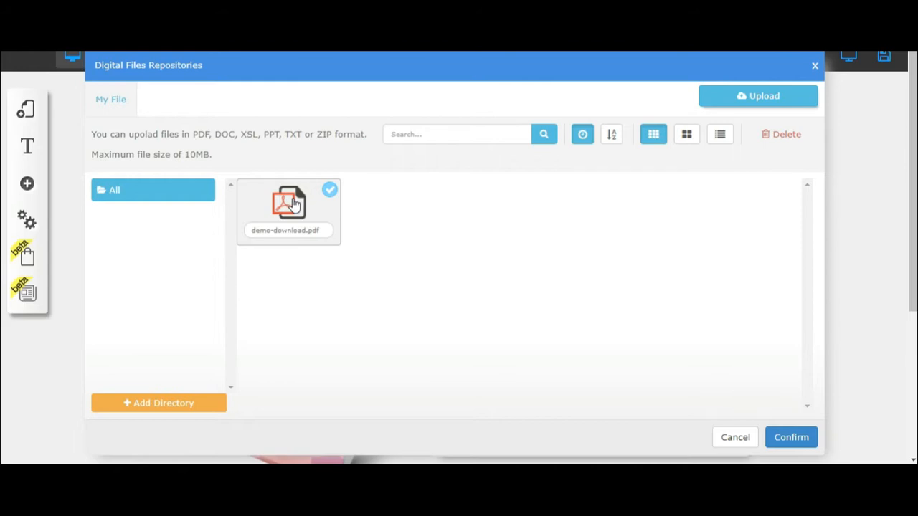
pyautogui.click(791, 437)
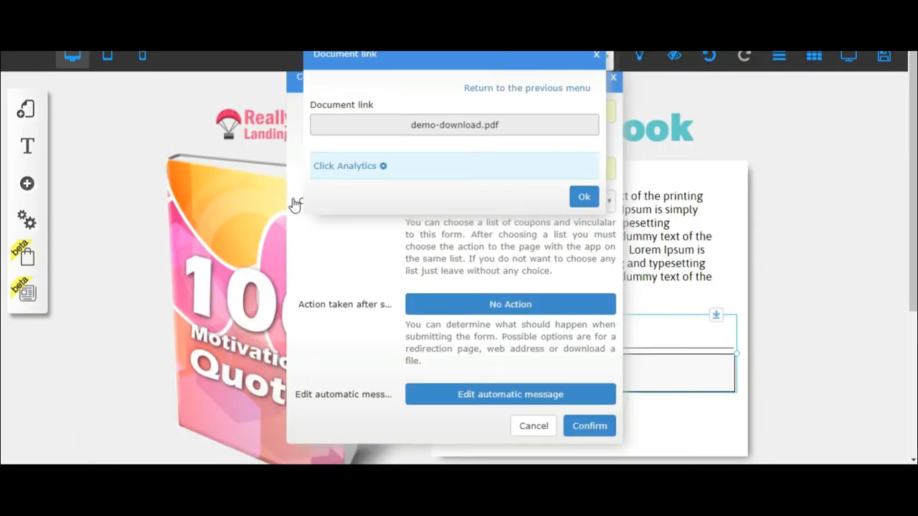
pyautogui.click(584, 196)
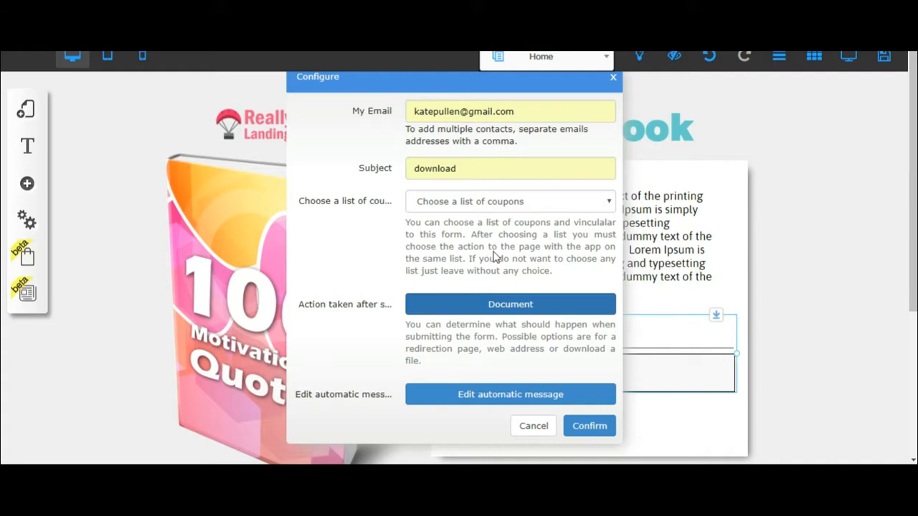
# Review the document link set for the form's submission action and confirm the received email response configuration
pyautogui.click(509, 300)
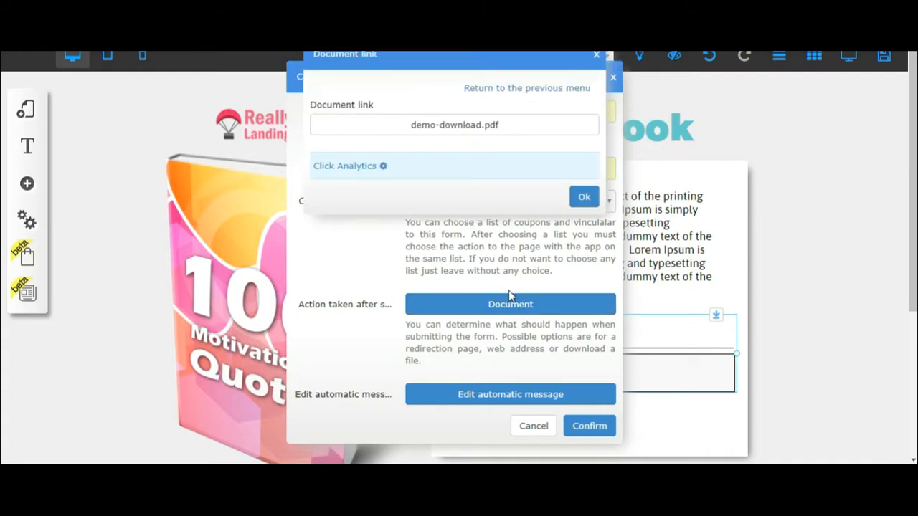
pyautogui.click(513, 308)
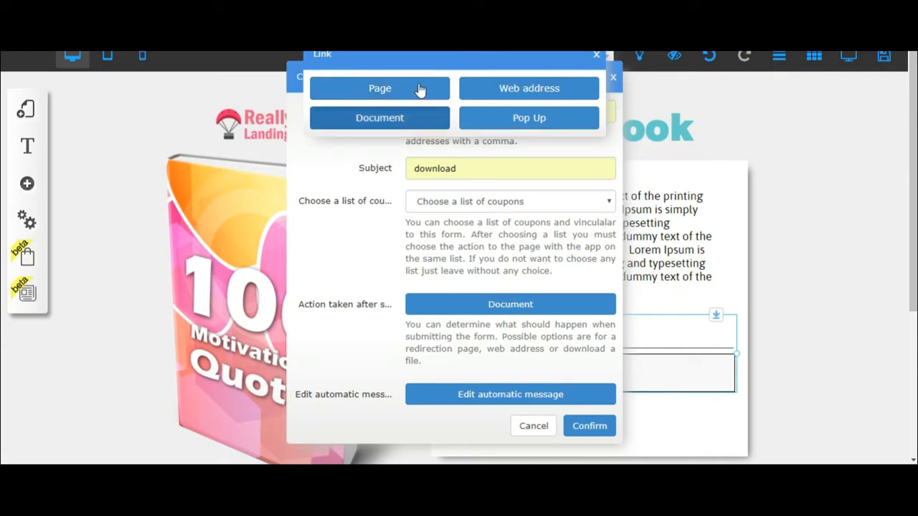
pyautogui.click(418, 114)
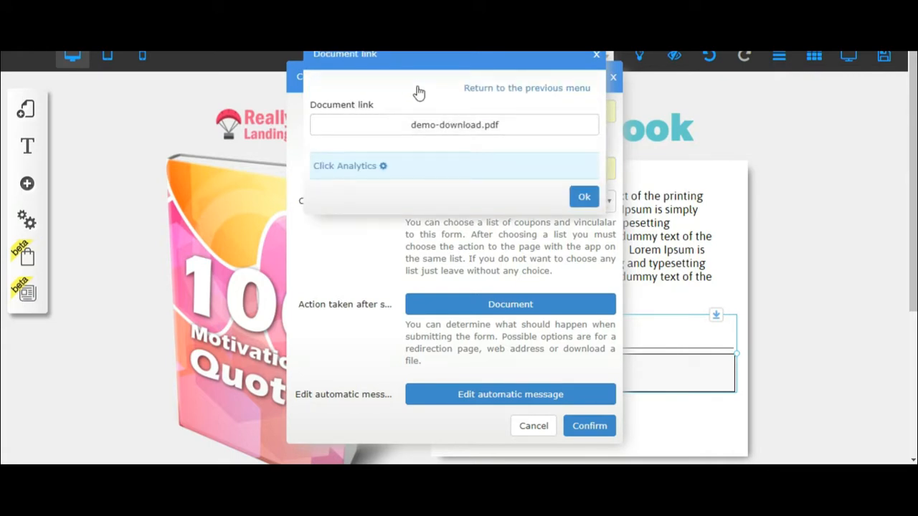
pyautogui.click(584, 196)
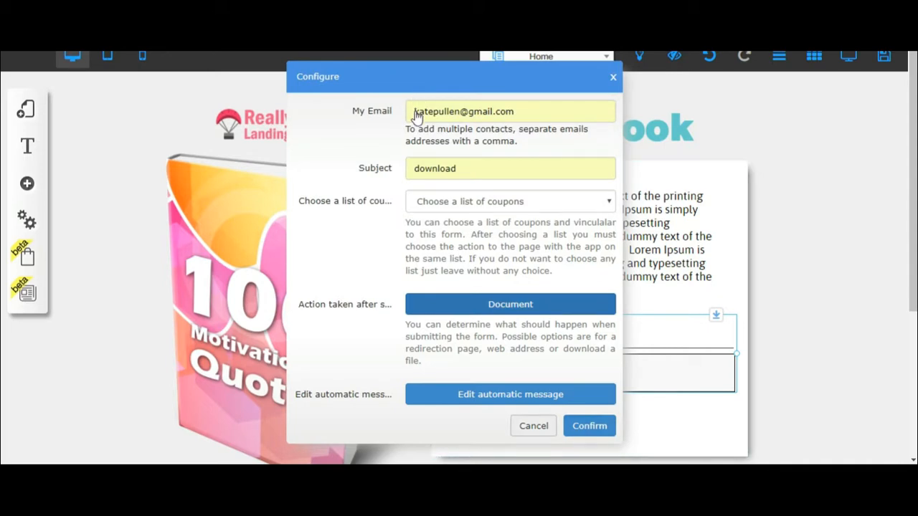
pyautogui.click(589, 426)
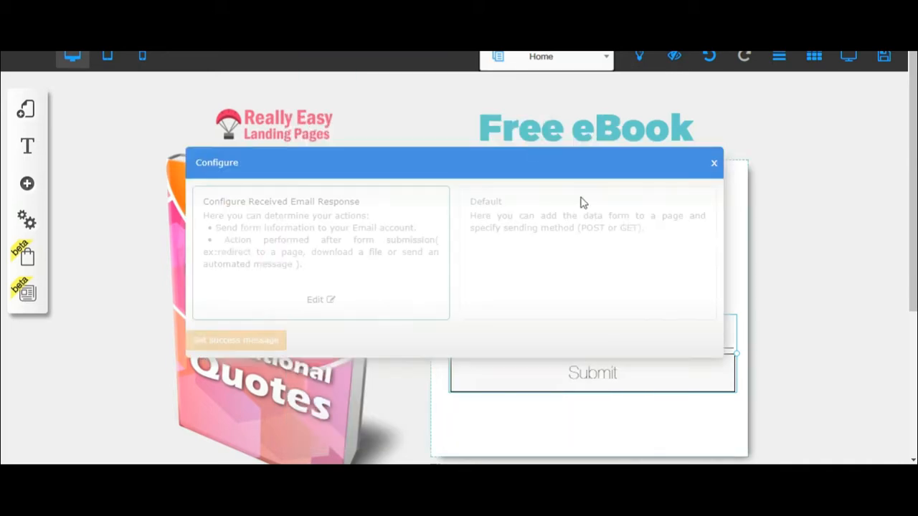
# Set the form's success message to "Thank you!" and close the form configuration
pyautogui.click(235, 340)
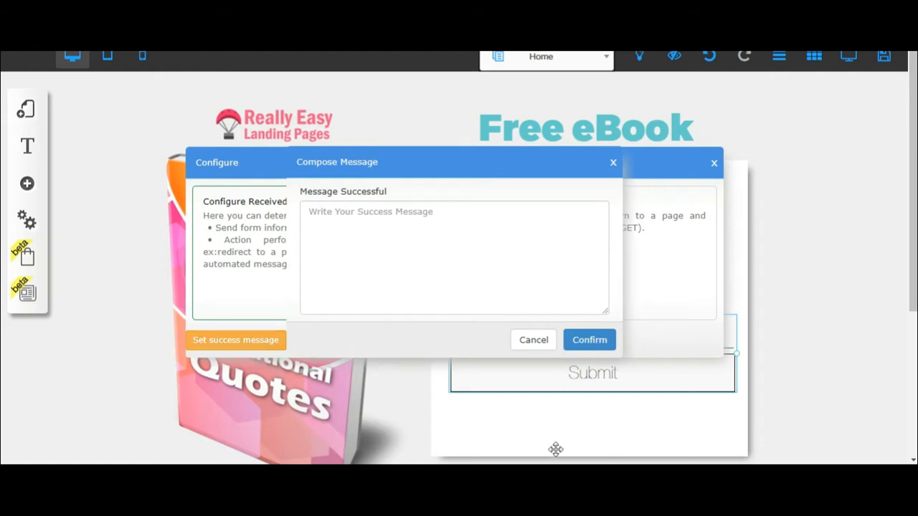
pyautogui.write('Thank you!')
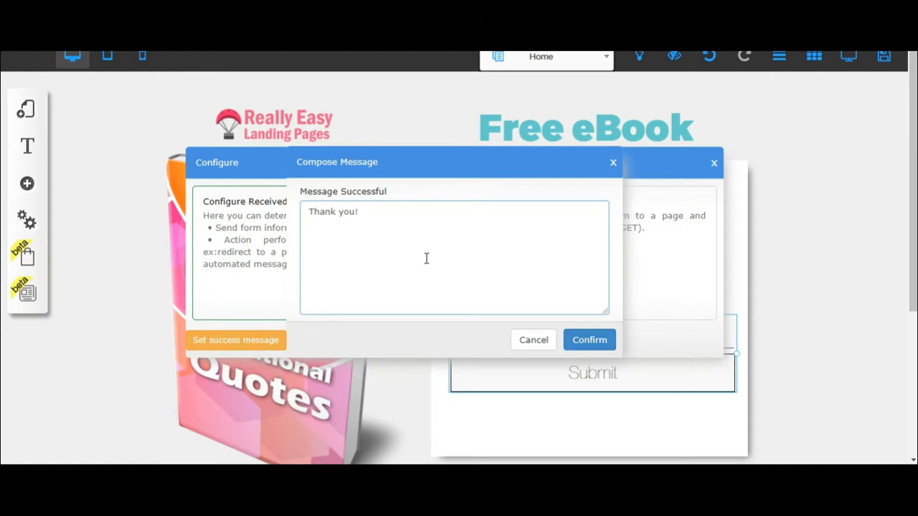
pyautogui.click(589, 340)
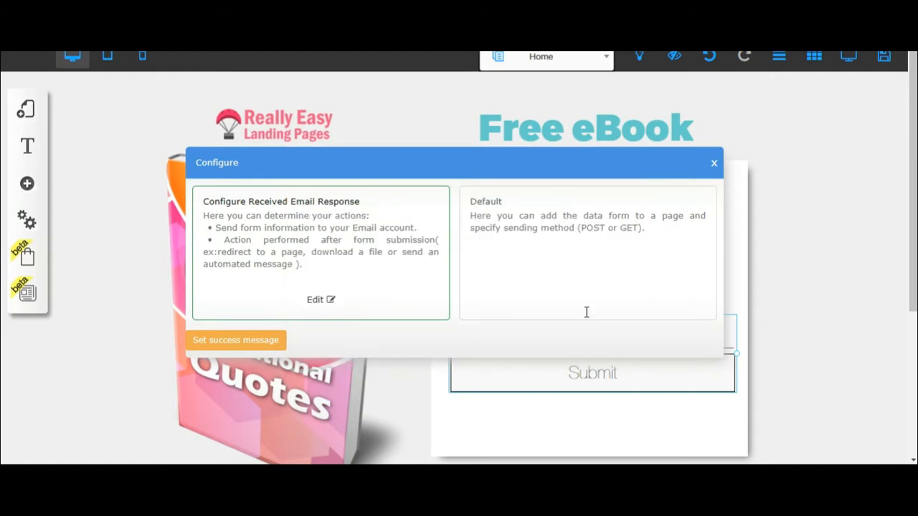
pyautogui.click(714, 163)
pyautogui.doubleClick(589, 129)
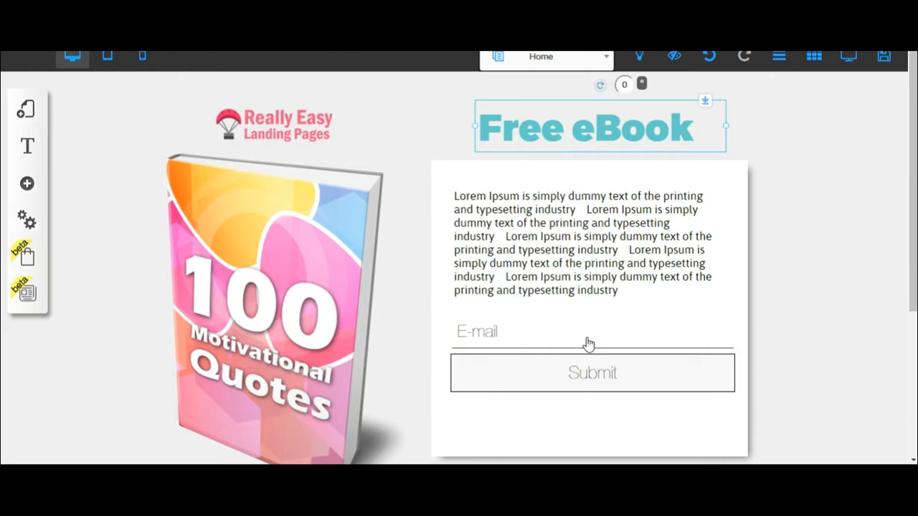
pyautogui.click(848, 278)
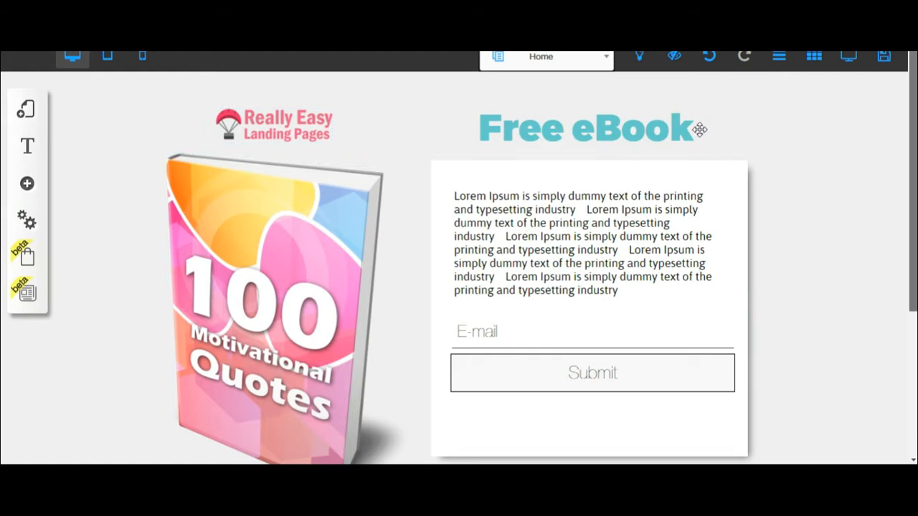
# Reduce the height of the empty footer section below the book and form to a narrow strip
pyautogui.scroll(-3, 699, 129)
pyautogui.scroll(-1, 316, 122)
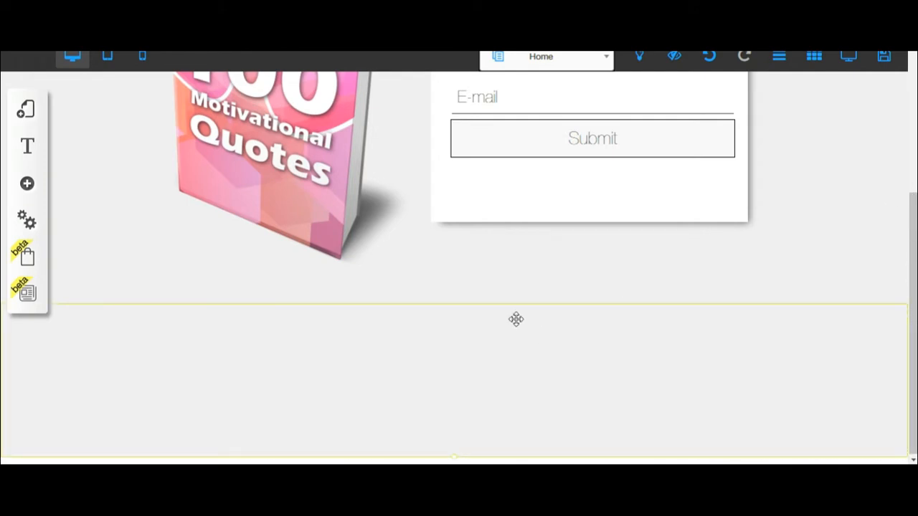
pyautogui.scroll(1, 473, 298)
pyautogui.scroll(3, 472, 304)
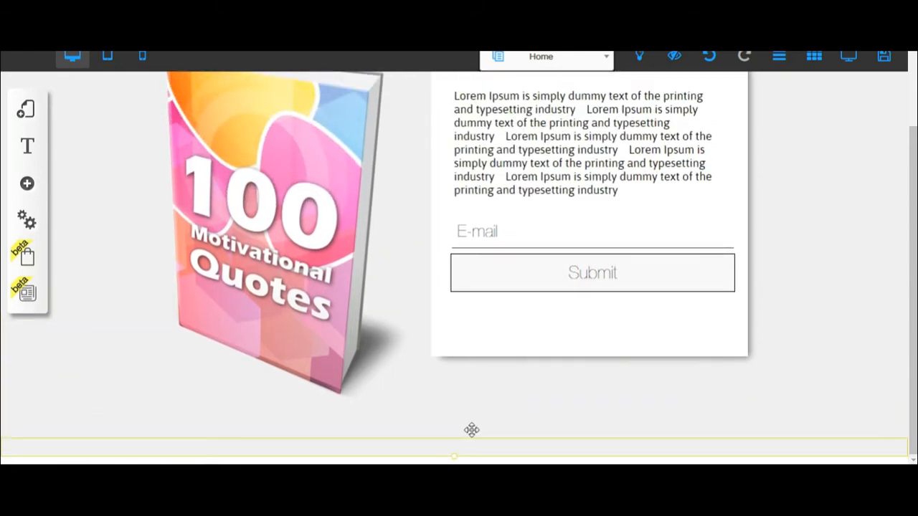
pyautogui.moveTo(453, 453); pyautogui.dragTo(453, 461)
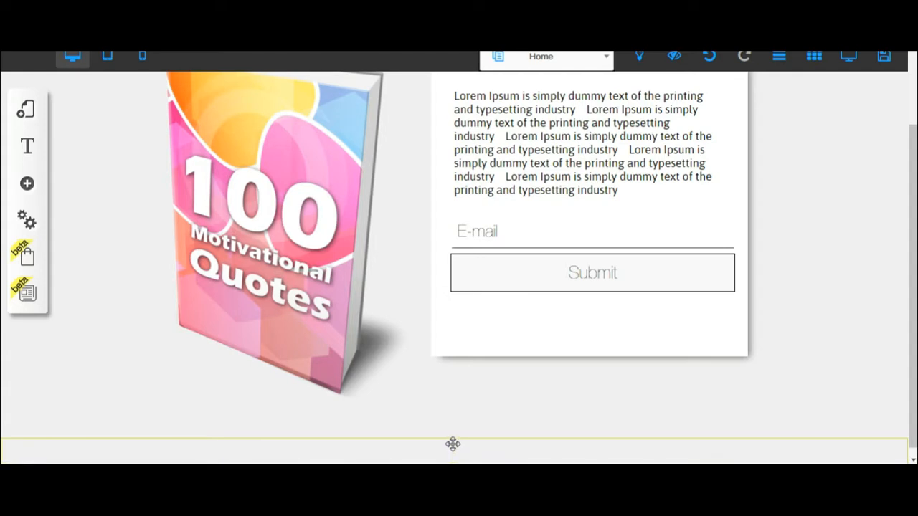
pyautogui.scroll(-1, 508, 440)
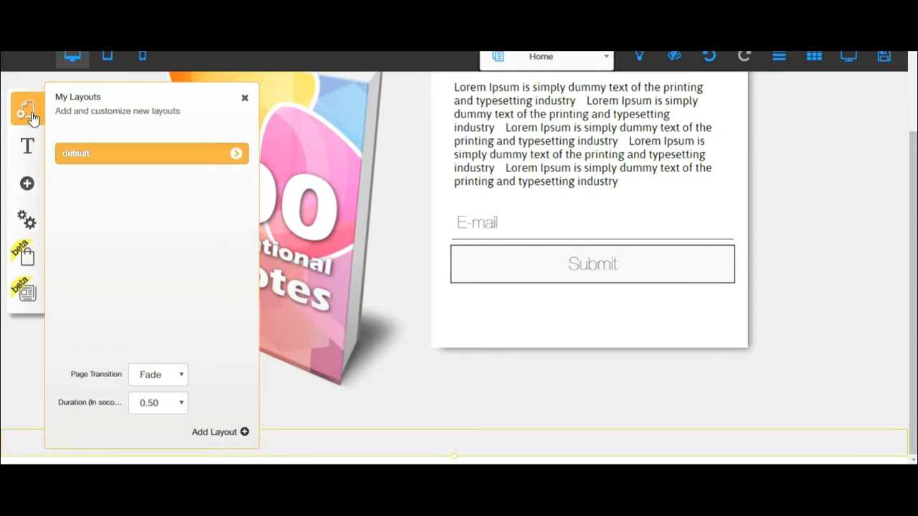
# Add a Privacy Policy page from the Legal page category to the default layout
pyautogui.click(236, 153)
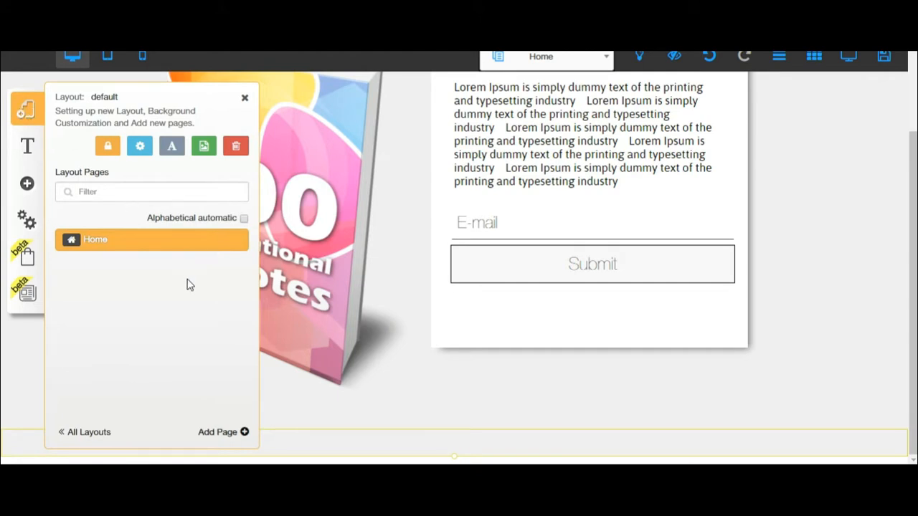
pyautogui.click(242, 158)
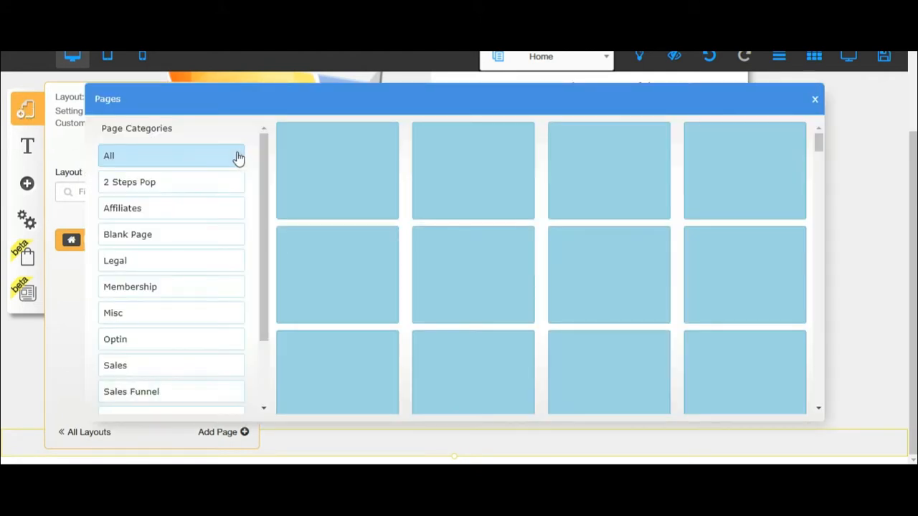
pyautogui.click(224, 265)
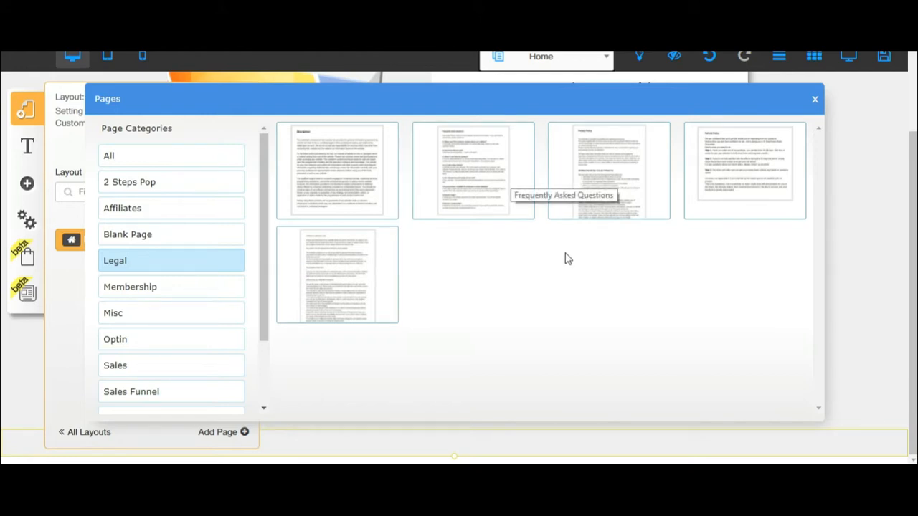
pyautogui.click(625, 168)
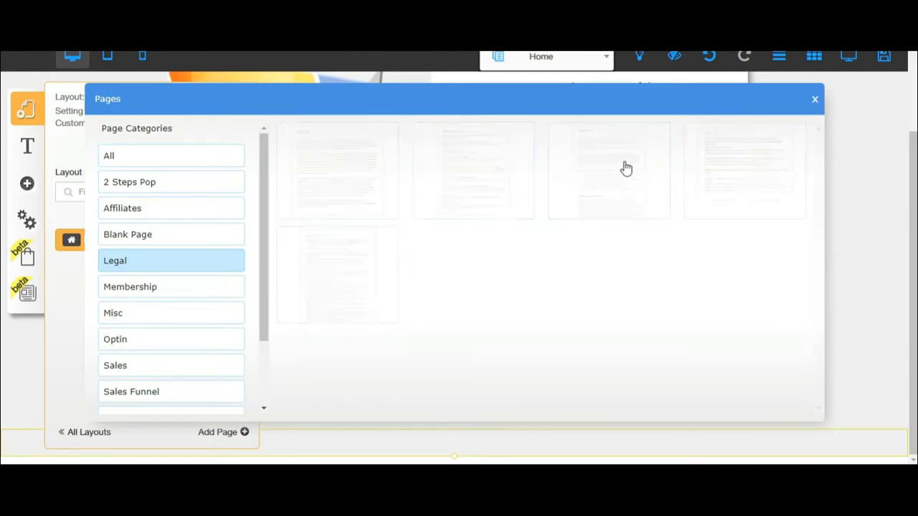
pyautogui.click(786, 405)
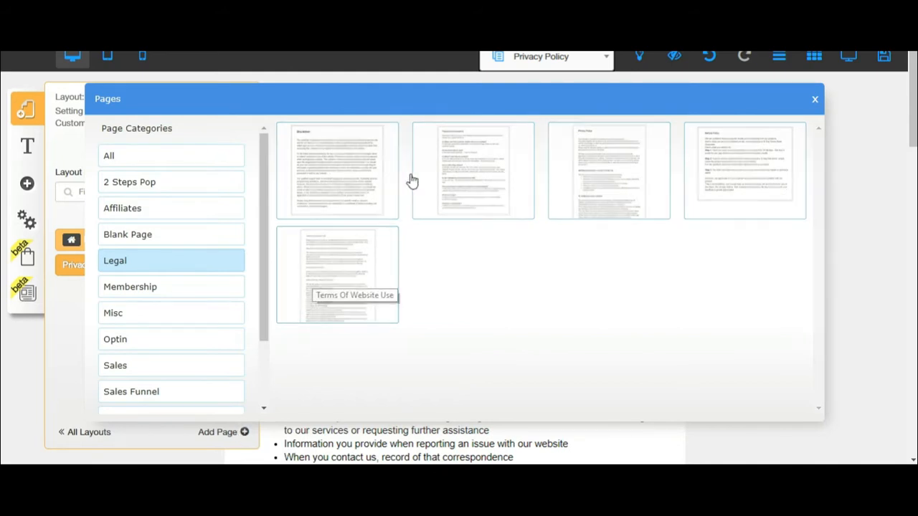
# Add a Terms Of Website Use page from the Legal category to the default layout
pyautogui.click(314, 276)
pyautogui.click(790, 404)
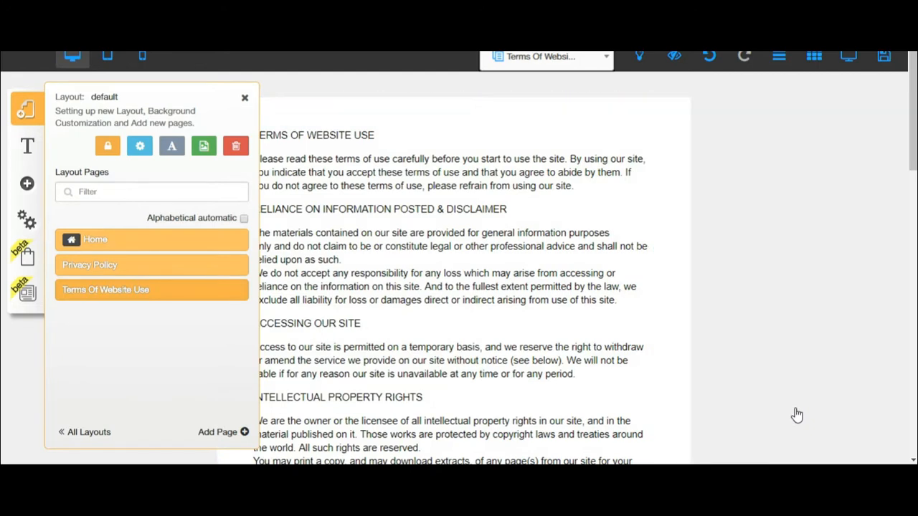
pyautogui.click(797, 415)
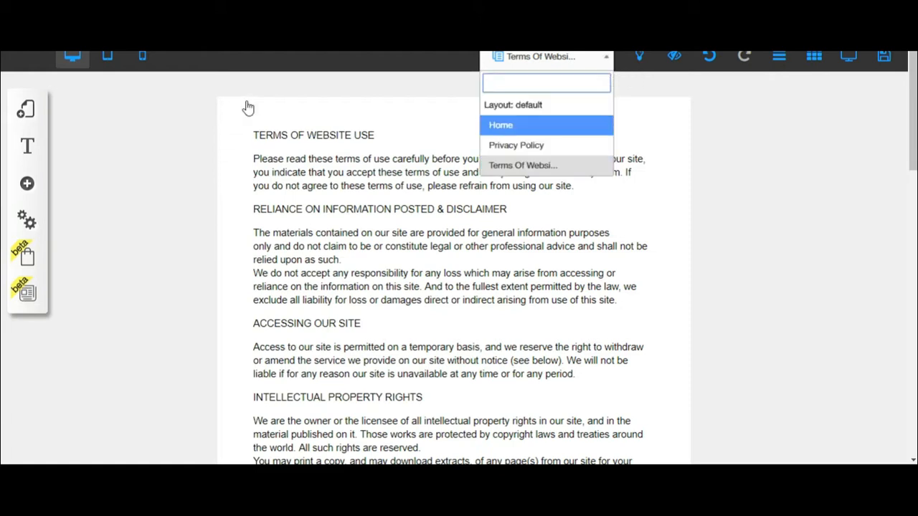
# Return to the Home page and add the first Classic-style menu, placing it in the middle of the footer strip
pyautogui.press('Return')
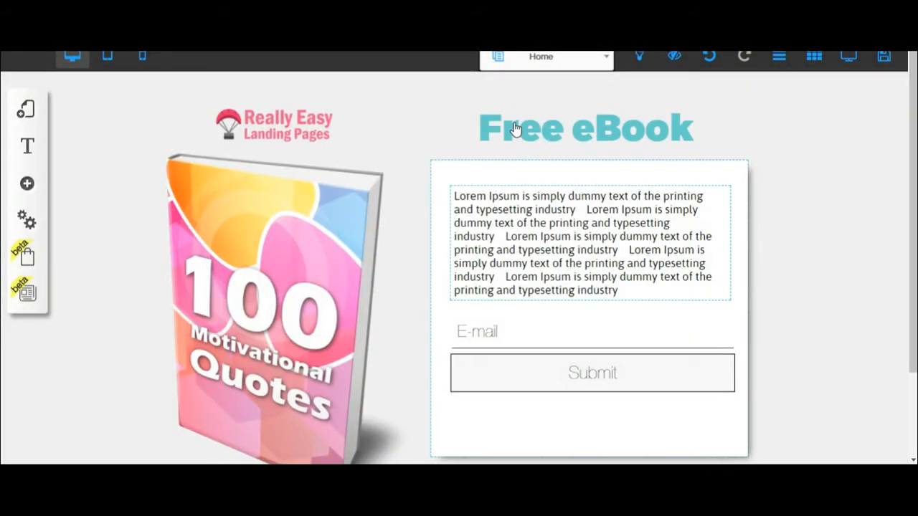
pyautogui.scroll(-3, 506, 156)
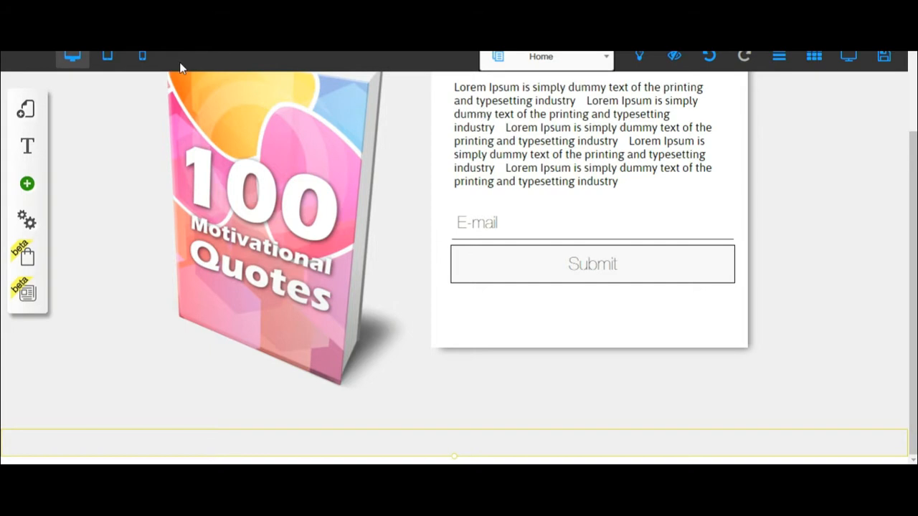
pyautogui.click(30, 178)
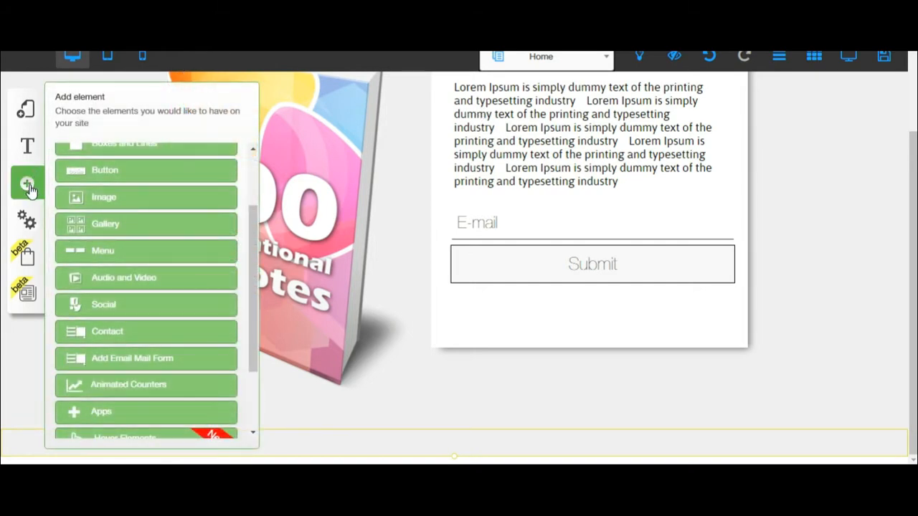
pyautogui.click(29, 186)
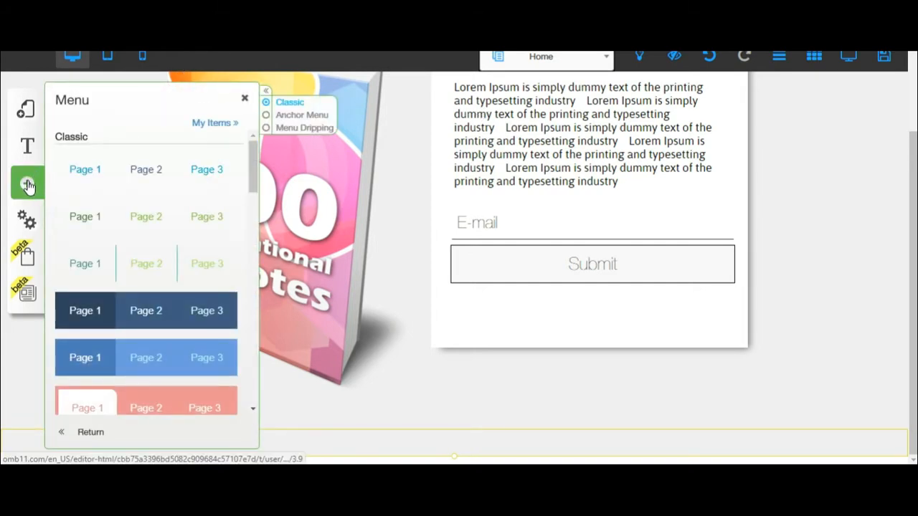
pyautogui.click(184, 256)
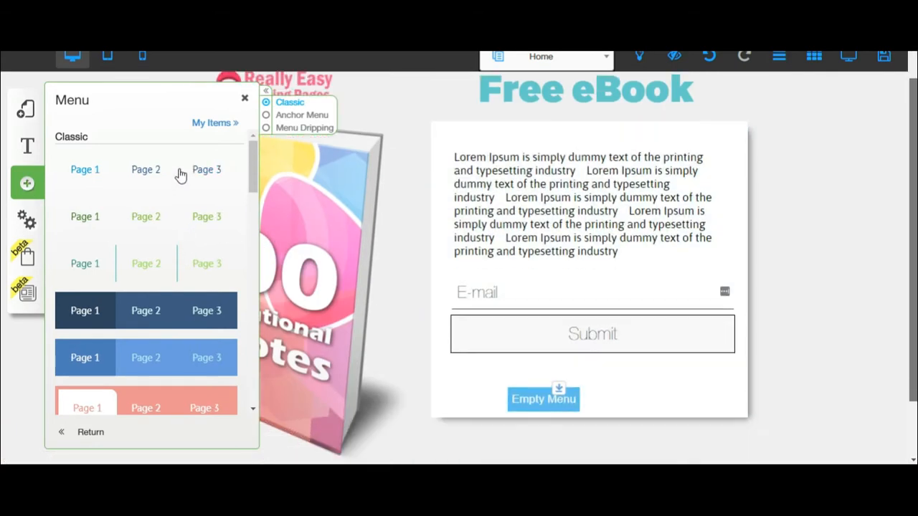
pyautogui.moveTo(536, 330); pyautogui.dragTo(546, 436)
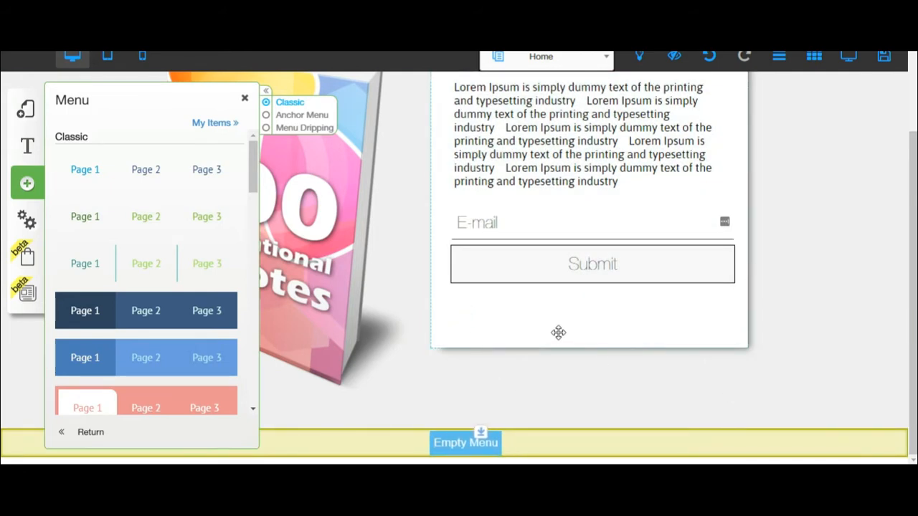
pyautogui.click(481, 446)
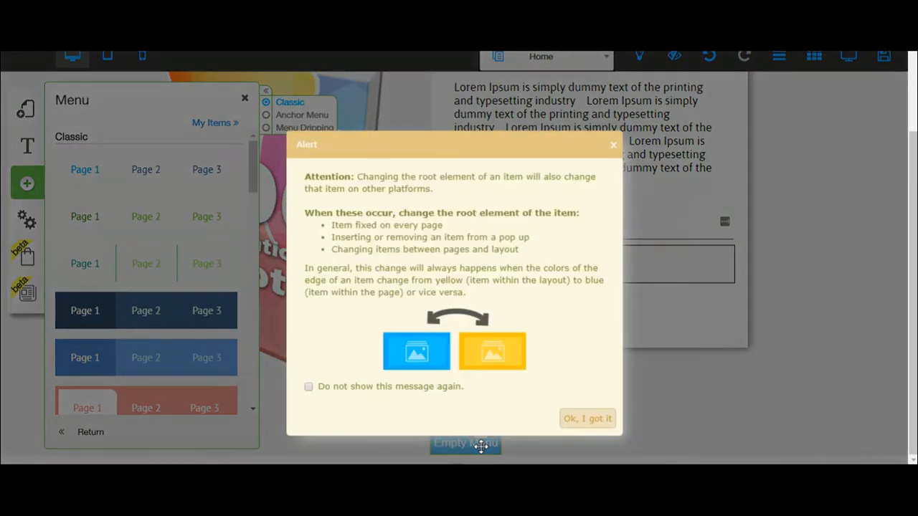
pyautogui.click(480, 446)
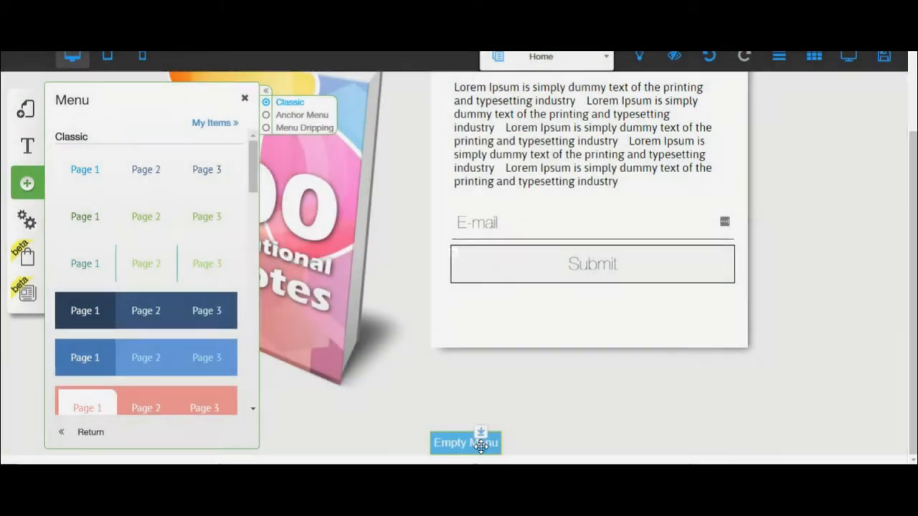
# Configure the footer menu's default configuration with the Home, Terms Of Website Use and Privacy Policy items
pyautogui.click(480, 444)
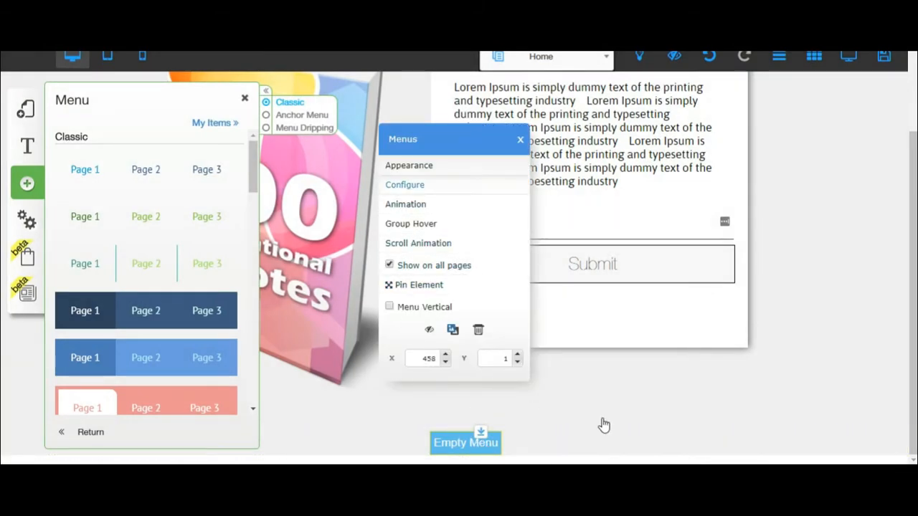
pyautogui.click(461, 442)
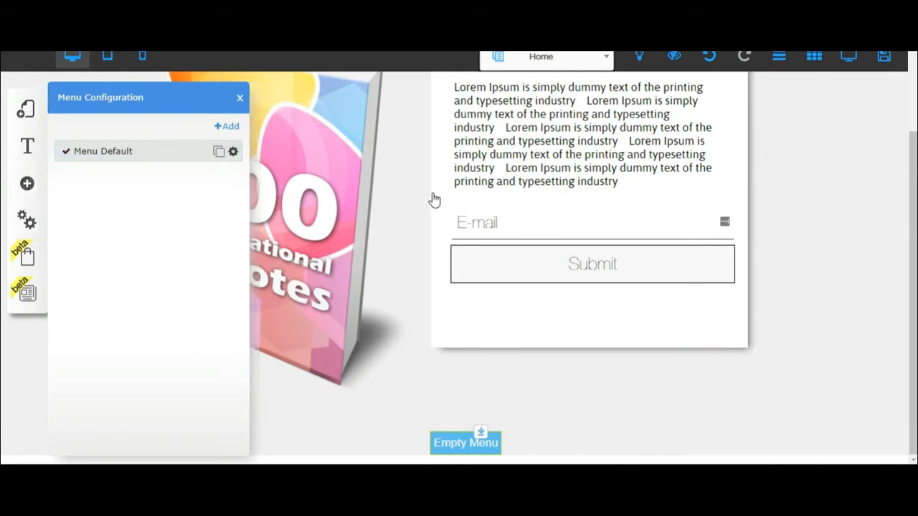
pyautogui.click(233, 151)
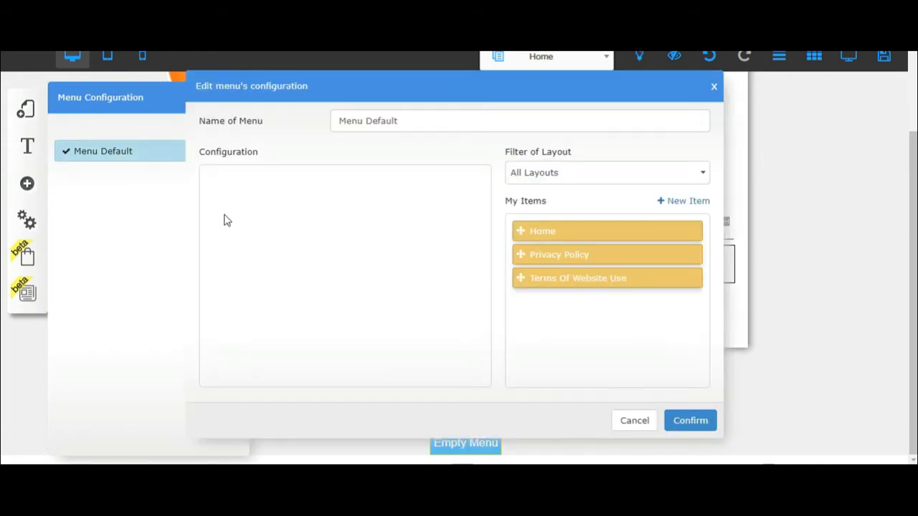
pyautogui.moveTo(552, 231)
pyautogui.mouseDown()
pyautogui.moveTo(484, 230)
pyautogui.moveTo(264, 185)
pyautogui.mouseUp()
pyautogui.moveTo(552, 231)
pyautogui.mouseDown()
pyautogui.moveTo(362, 205)
pyautogui.moveTo(260, 221)
pyautogui.moveTo(258, 206)
pyautogui.mouseUp()
pyautogui.moveTo(553, 230); pyautogui.dragTo(286, 206)
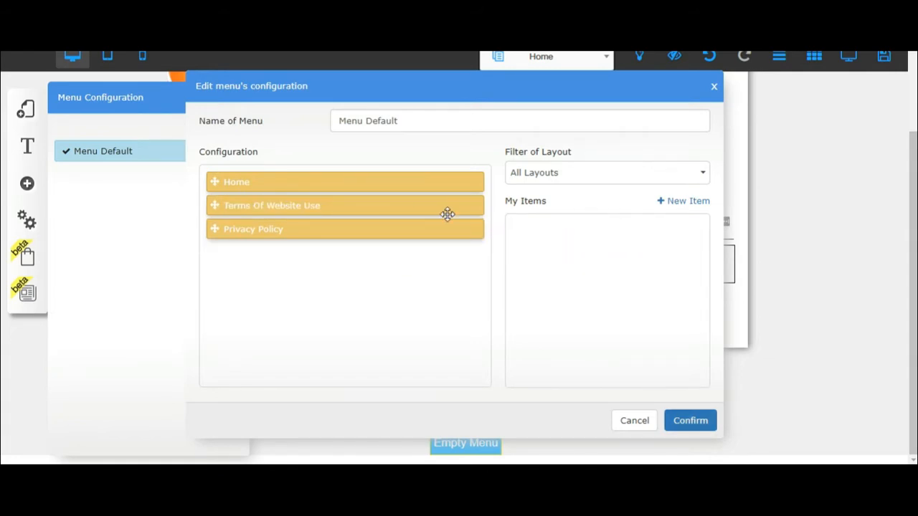
pyautogui.click(690, 421)
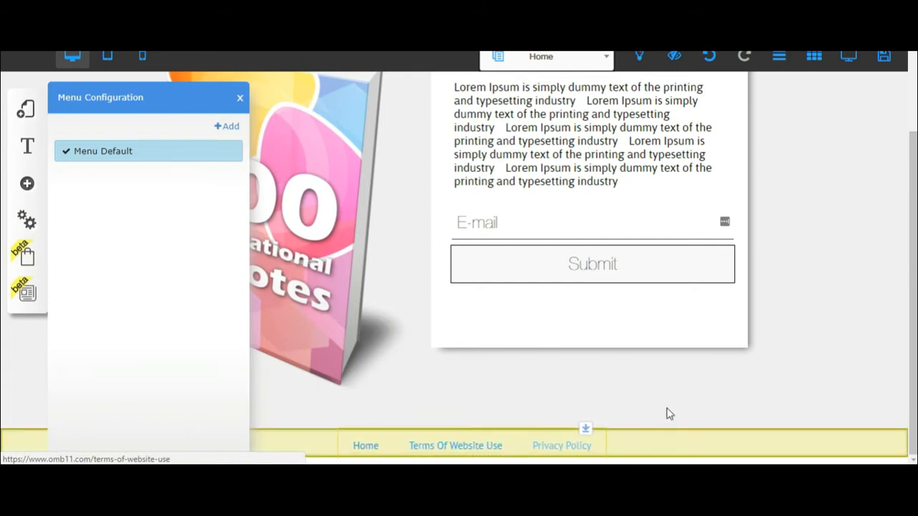
pyautogui.click(611, 447)
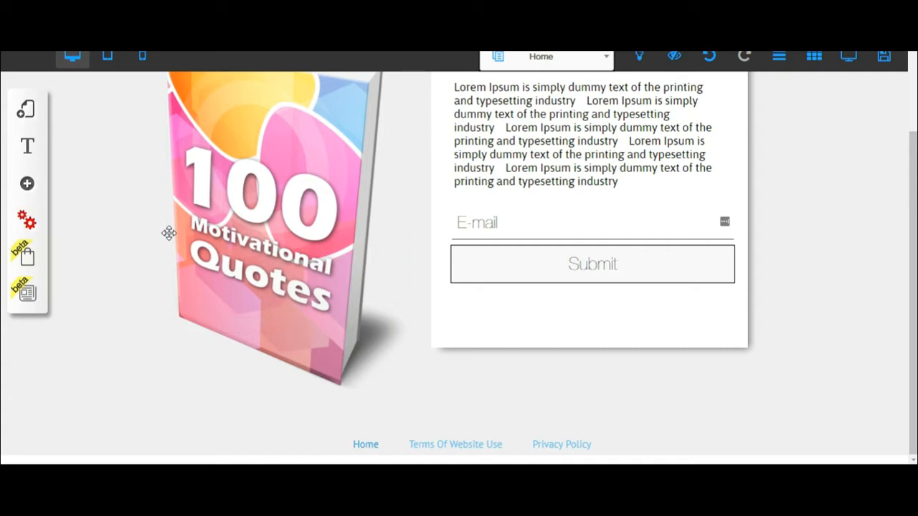
# Set the tablet mode setting to No in the platform settings and save it
pyautogui.click(27, 220)
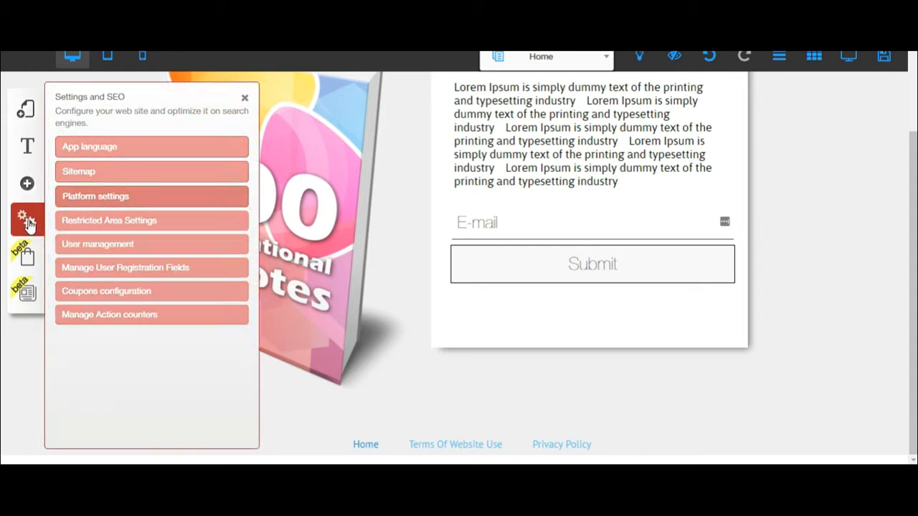
pyautogui.press('space')
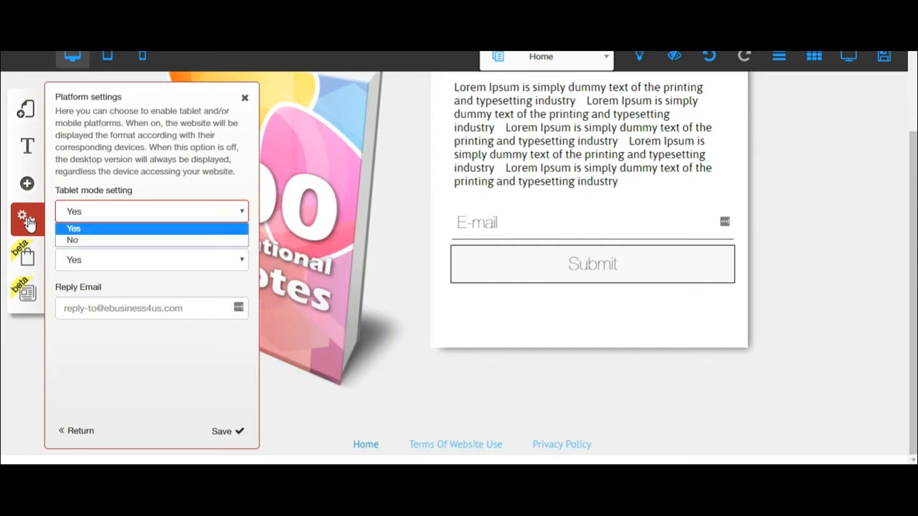
pyautogui.press('Down')
pyautogui.press('Return')
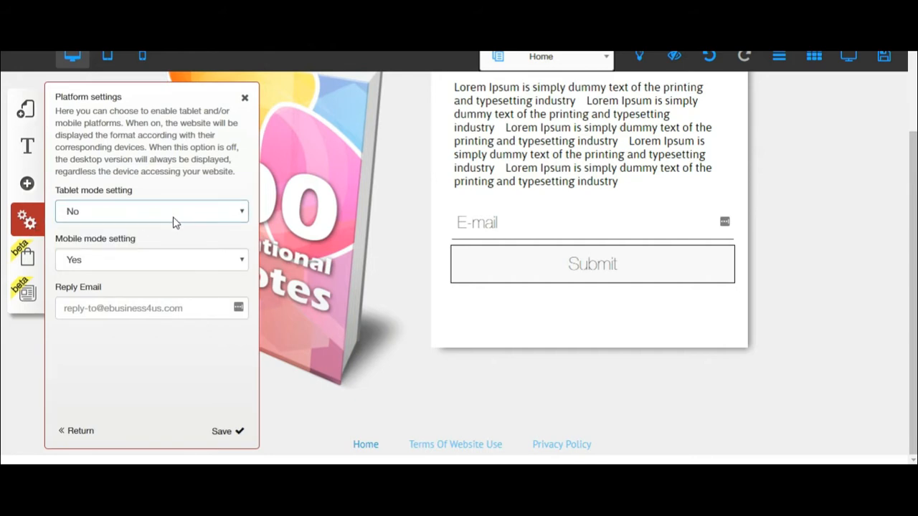
pyautogui.click(228, 431)
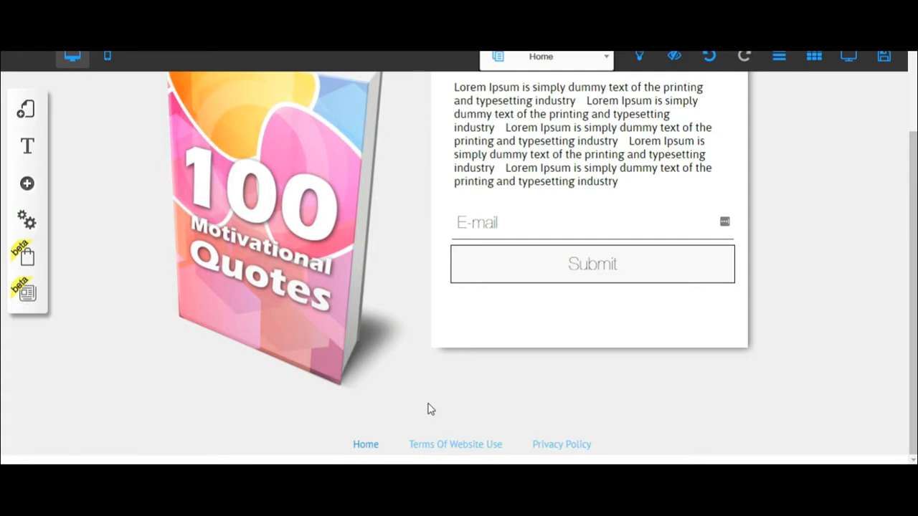
# Change the e-mail form's button text to Download
pyautogui.scroll(1, 431, 408)
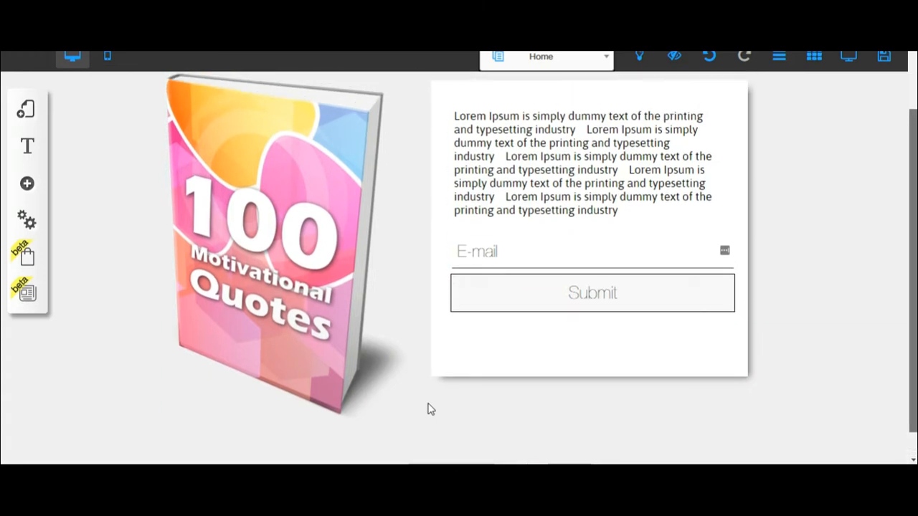
pyautogui.scroll(2, 431, 409)
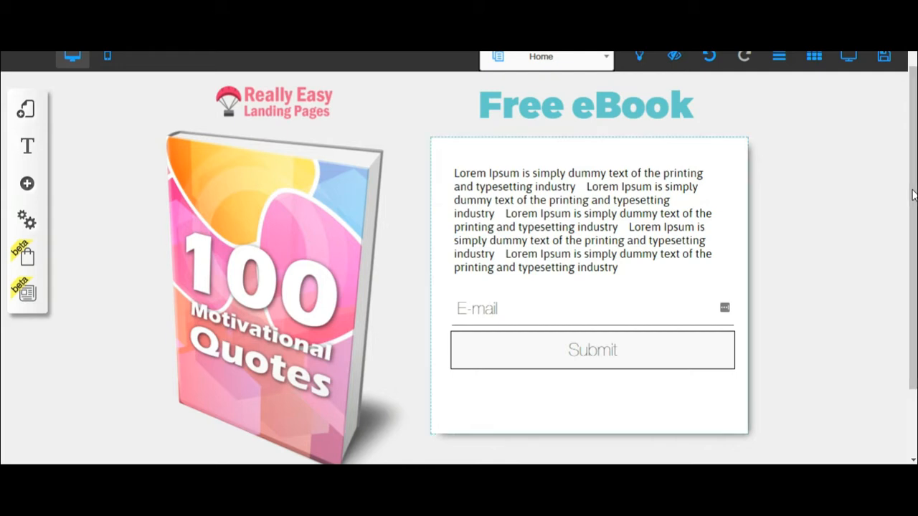
pyautogui.doubleClick(592, 350)
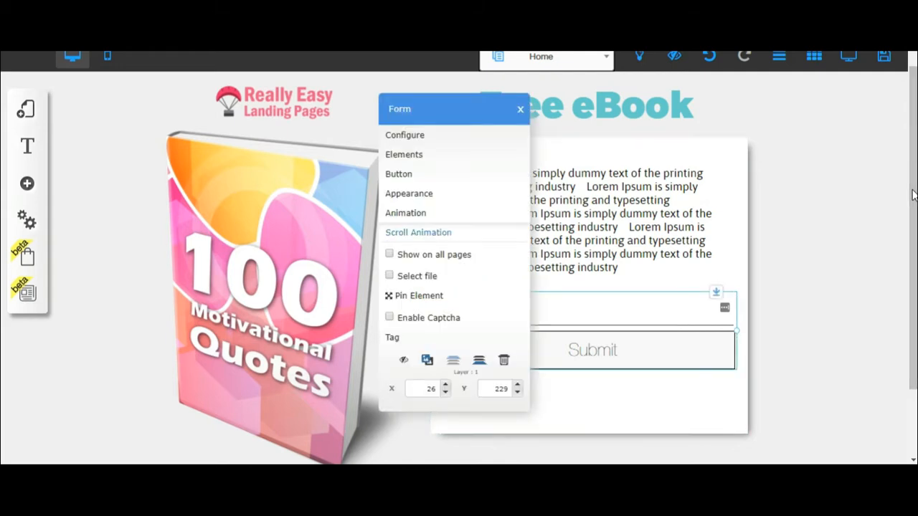
pyautogui.click(399, 173)
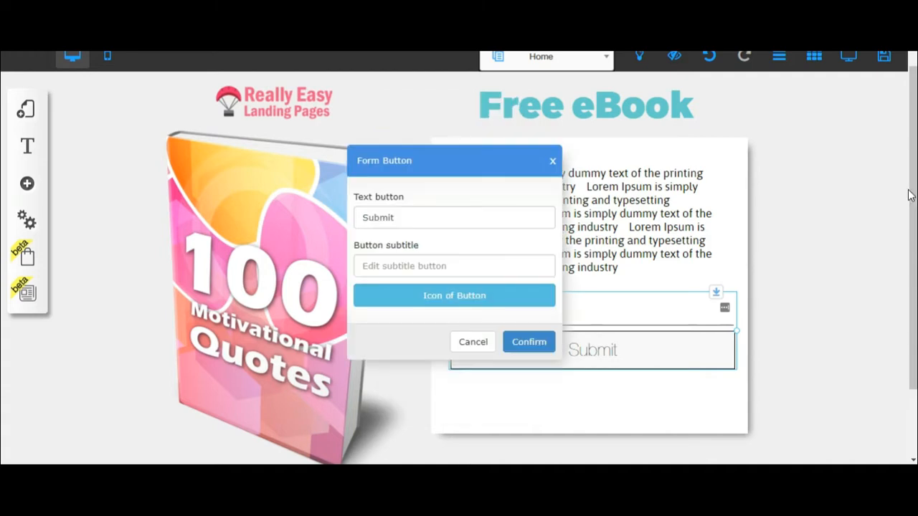
pyautogui.doubleClick(378, 218)
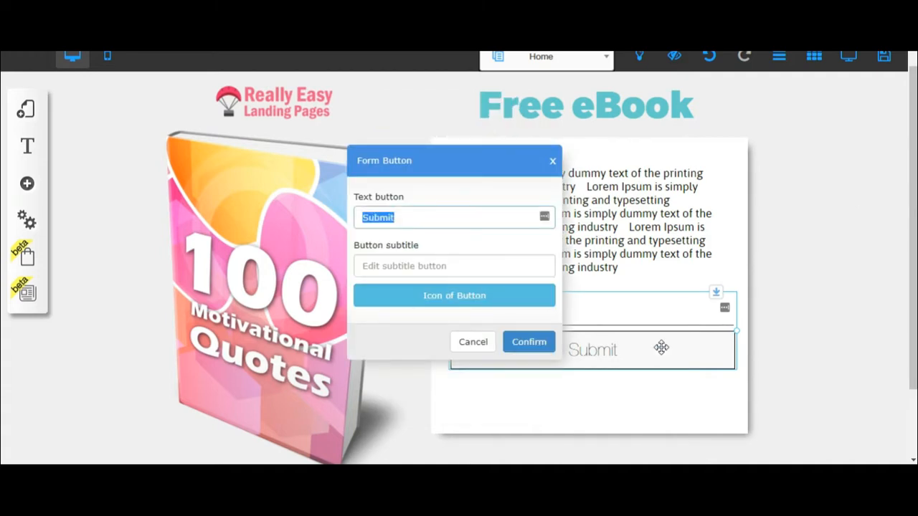
pyautogui.write('Dowl')
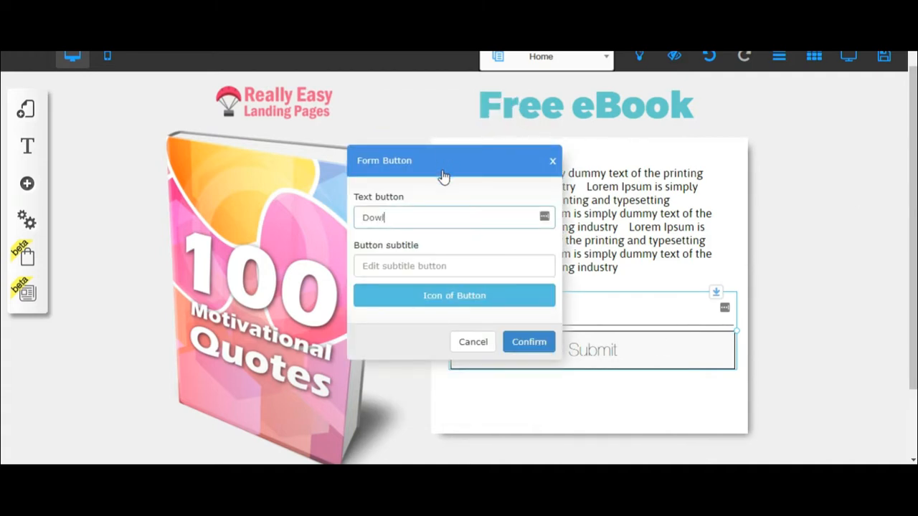
pyautogui.press('BackSpace')
pyautogui.write('nload')
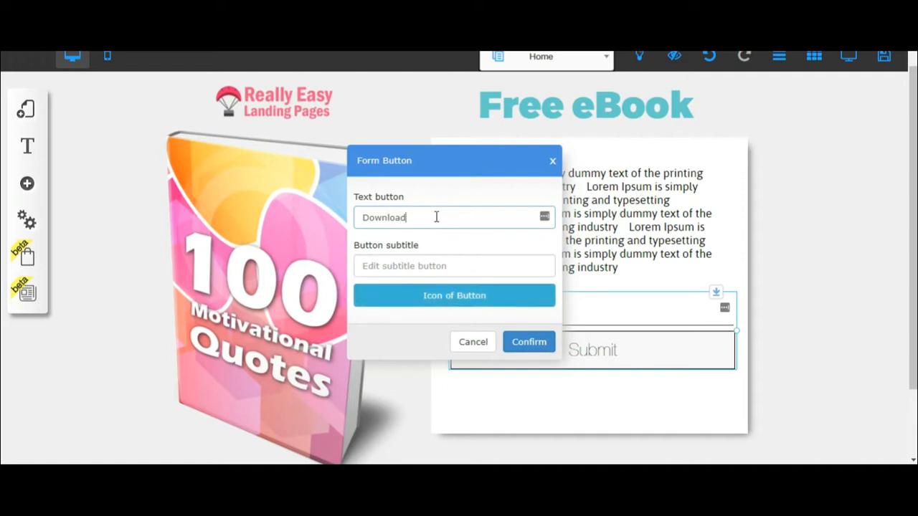
pyautogui.press('Return')
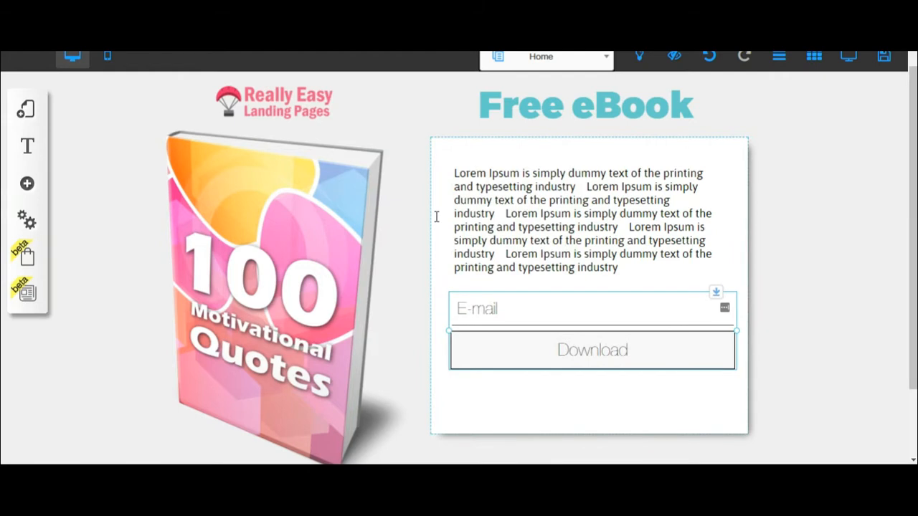
# Style the form's Download button with a bright green background and a white label
pyautogui.click(436, 216)
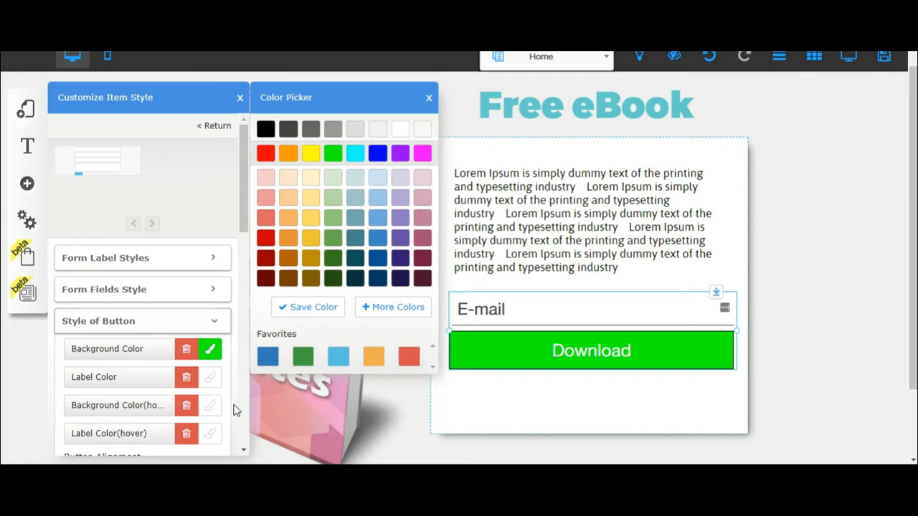
pyautogui.click(215, 420)
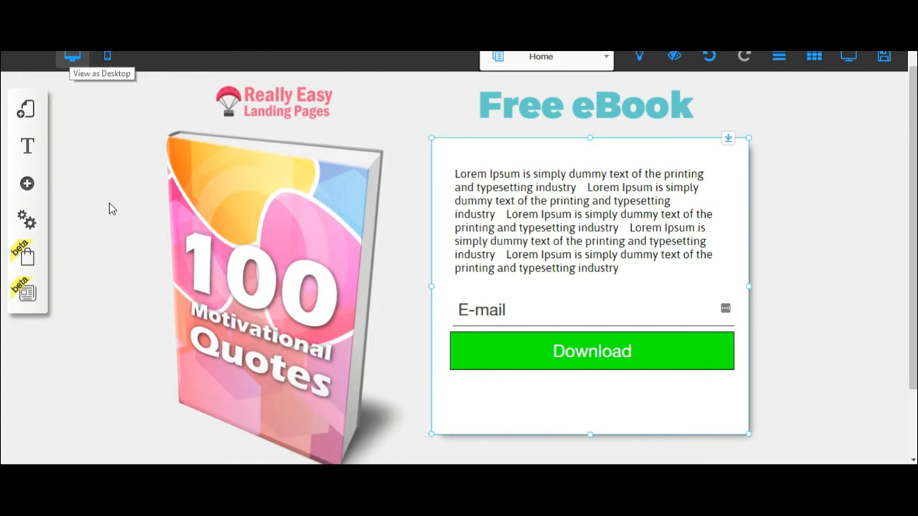
# In the mobile view, place the Really Easy Landing Pages logo near the top of the phone screen and compare with the desktop view
pyautogui.click(107, 64)
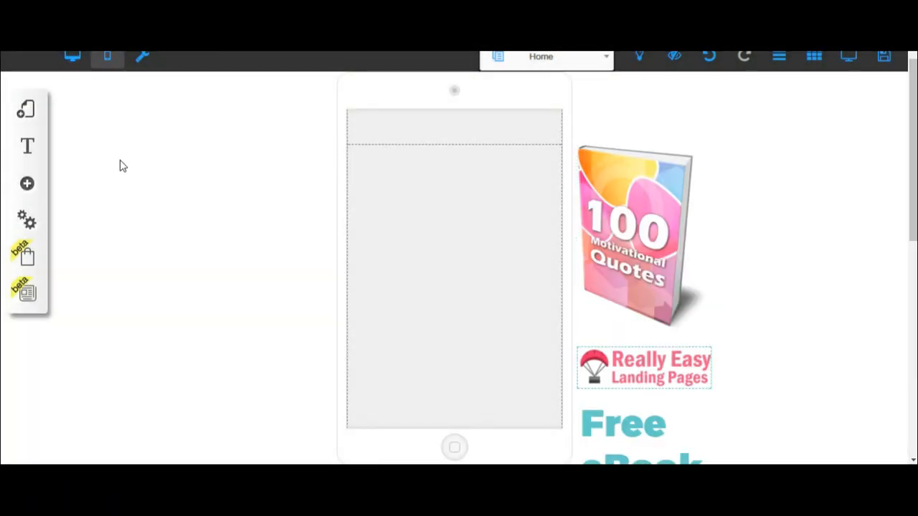
pyautogui.moveTo(712, 368); pyautogui.dragTo(586, 329)
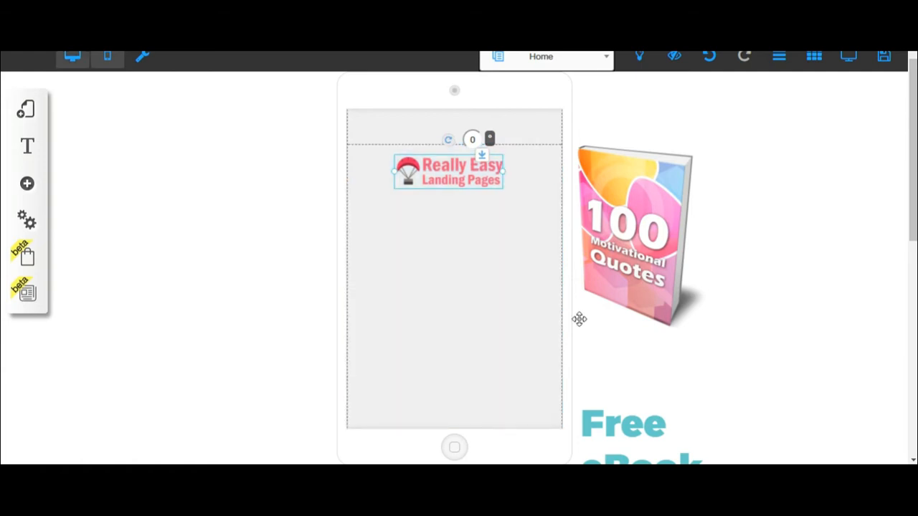
pyautogui.click(72, 56)
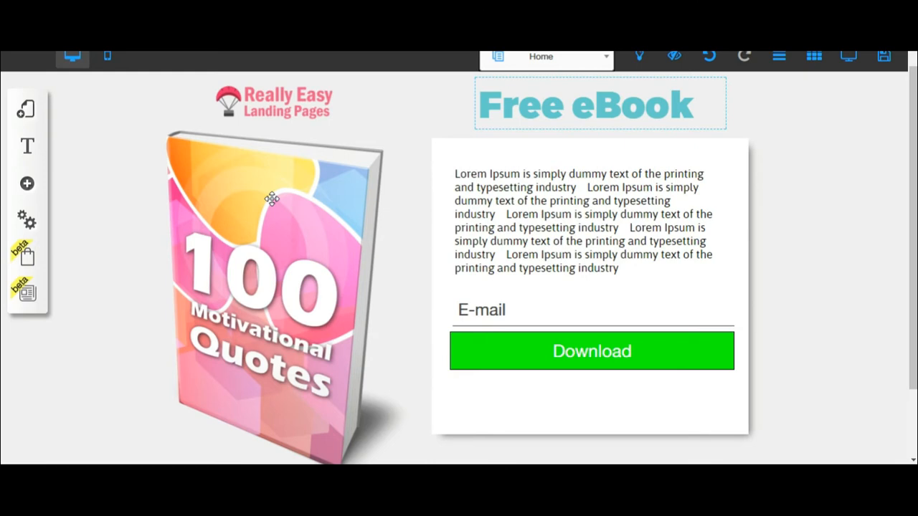
pyautogui.click(108, 56)
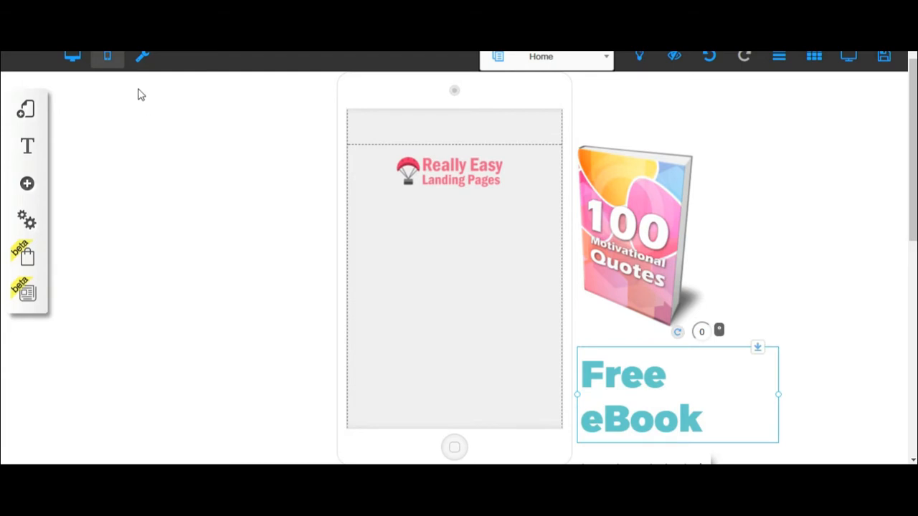
# Place the Free eBook heading below the logo on the phone screen, widen it to 279 and set its font size to 43 px
pyautogui.click(116, 65)
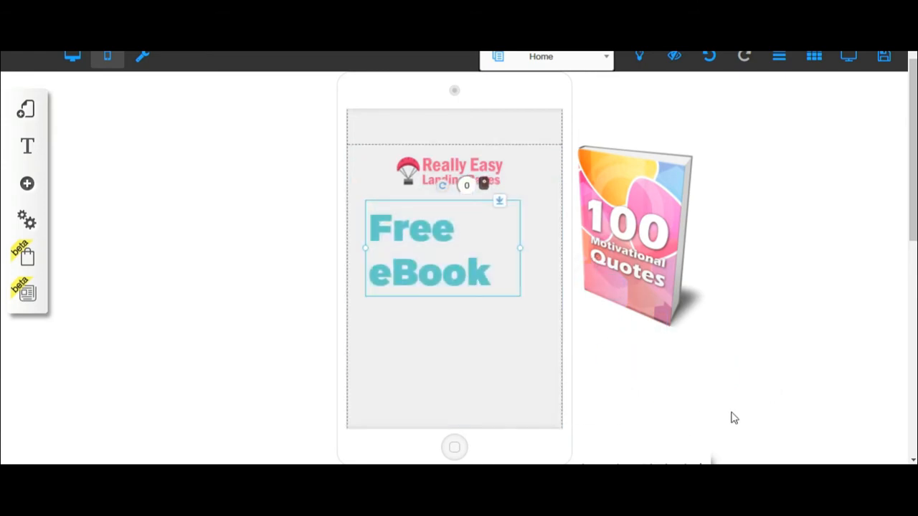
pyautogui.click(452, 274)
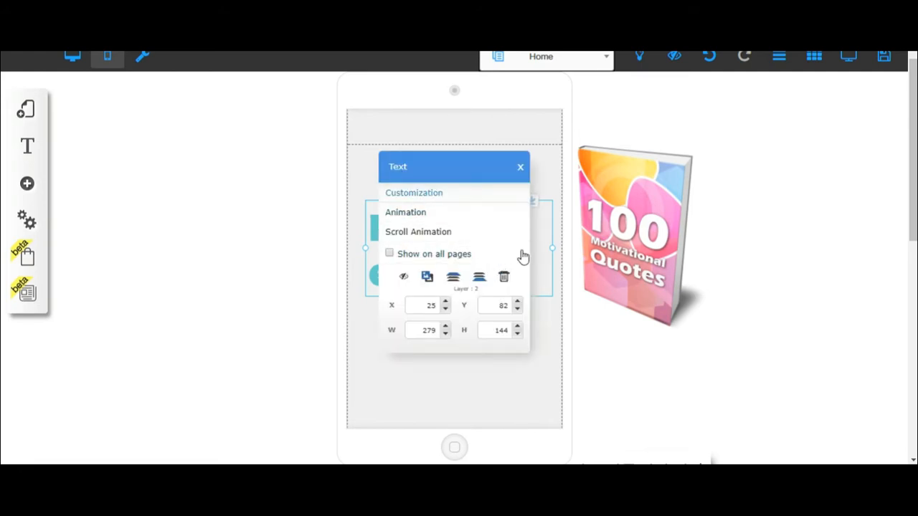
pyautogui.click(414, 192)
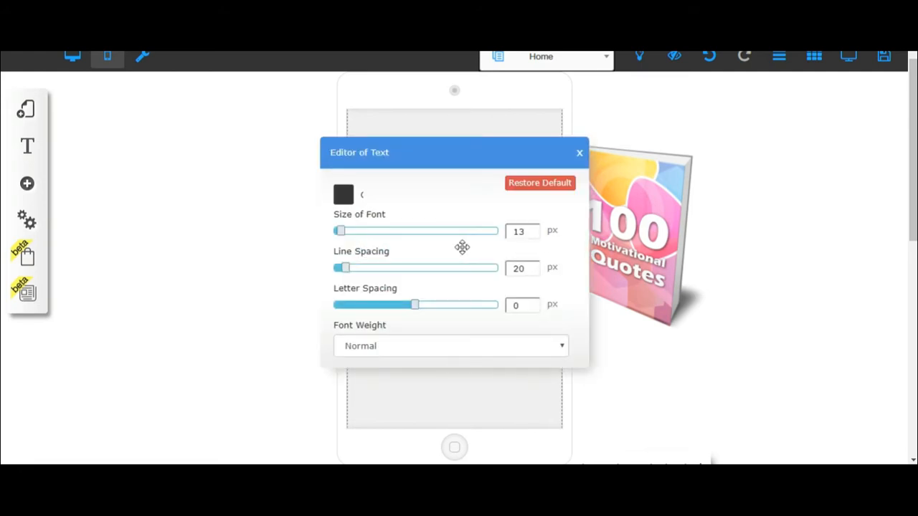
pyautogui.moveTo(462, 153); pyautogui.dragTo(714, 135)
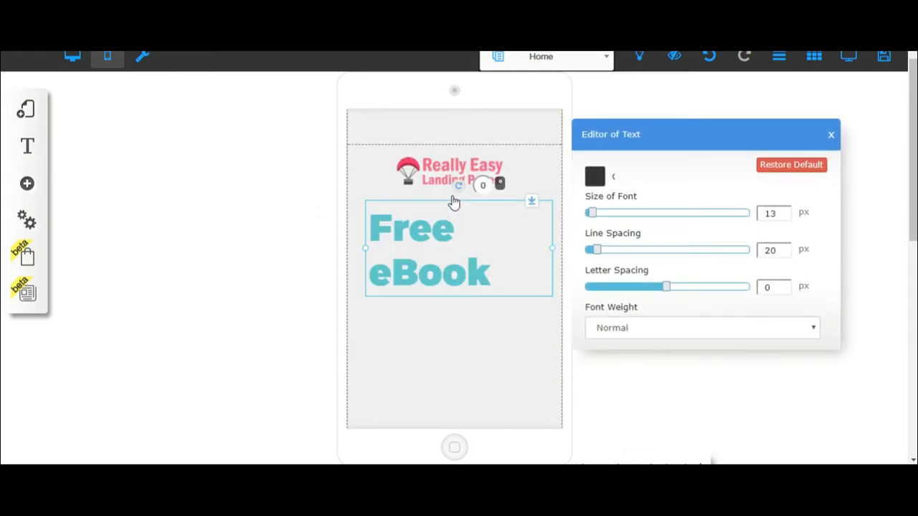
pyautogui.moveTo(592, 213); pyautogui.dragTo(612, 213)
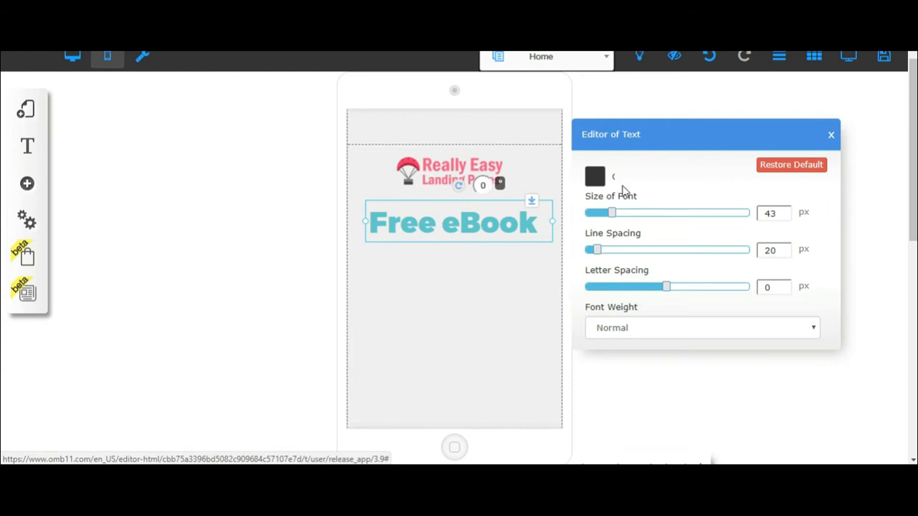
pyautogui.click(831, 134)
# Move the 100 Motivational Quotes book image onto the phone screen, centred below the Free eBook heading
pyautogui.click(608, 214)
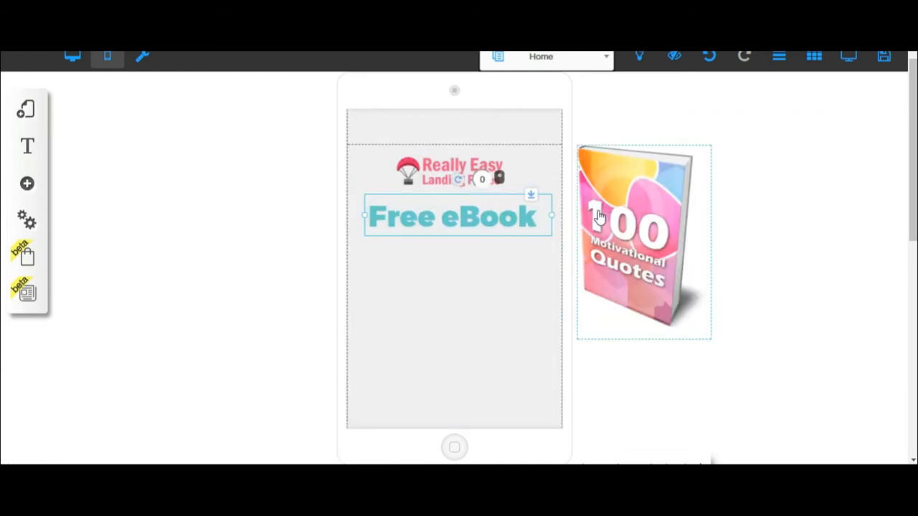
pyautogui.moveTo(612, 217)
pyautogui.mouseDown()
pyautogui.moveTo(559, 255)
pyautogui.moveTo(432, 309)
pyautogui.mouseUp()
pyautogui.moveTo(518, 249); pyautogui.dragTo(504, 221)
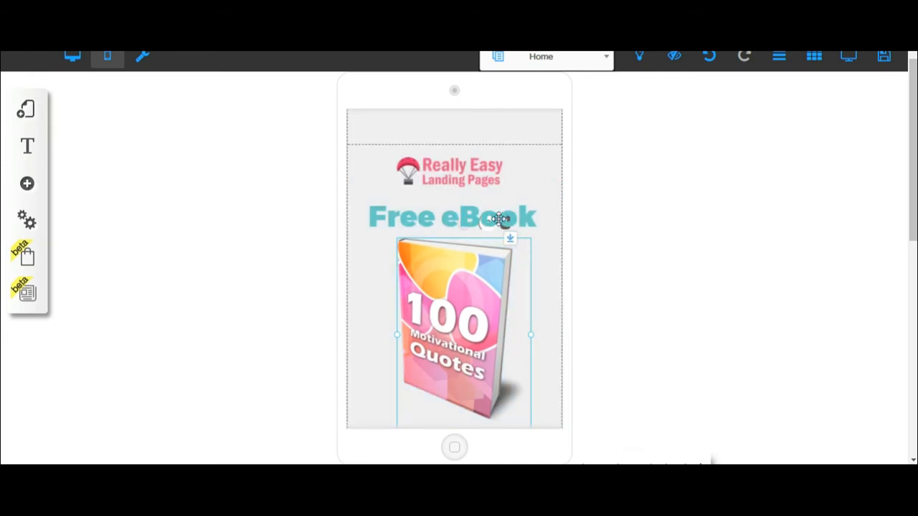
# Move the white box with its Lorem Ipsum text and e-mail form onto the phone screen below the book image
pyautogui.scroll(-1, 462, 327)
pyautogui.scroll(-5, 463, 327)
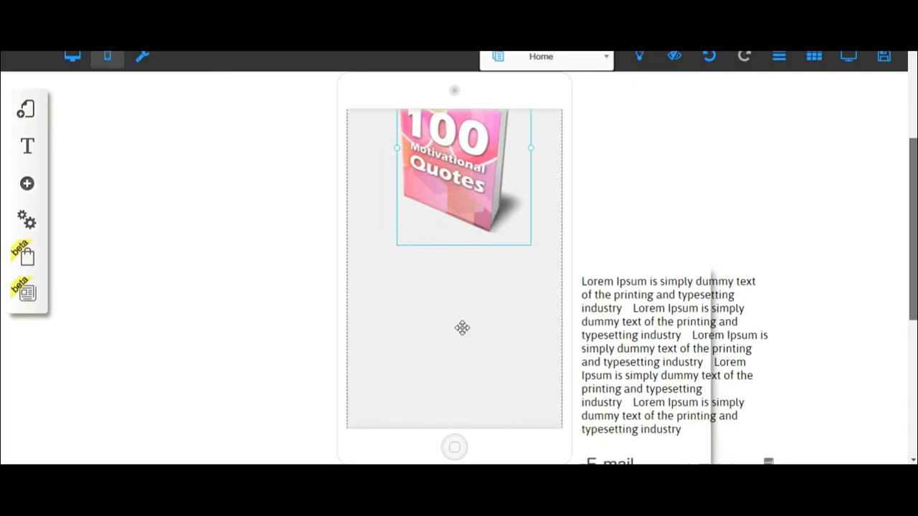
pyautogui.scroll(-2, 513, 239)
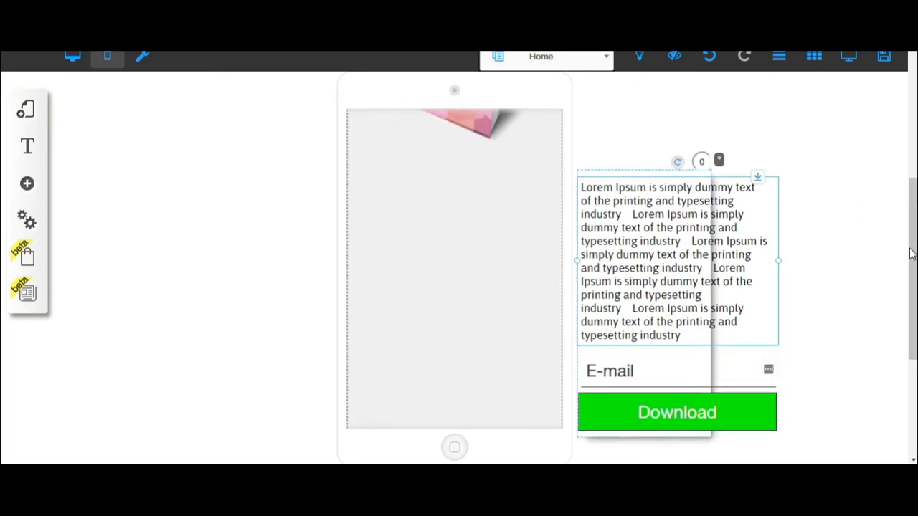
pyautogui.click(688, 312)
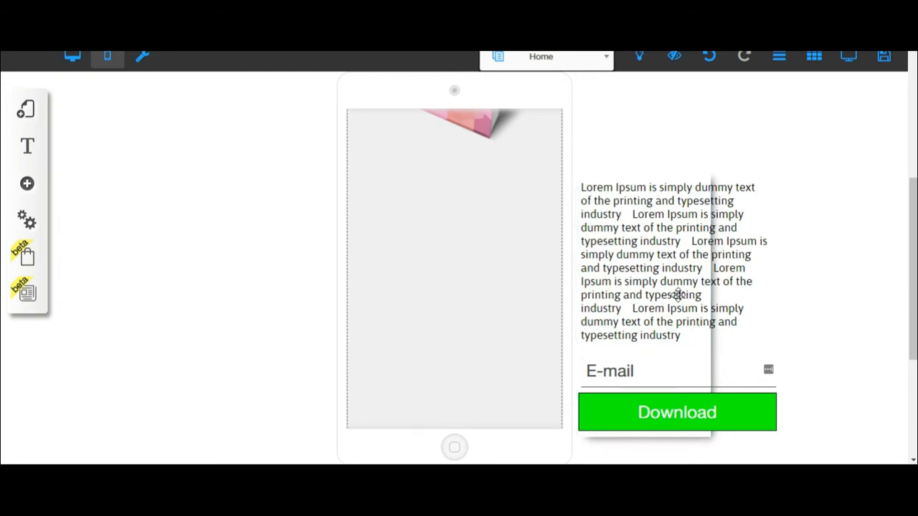
pyautogui.moveTo(693, 346); pyautogui.dragTo(649, 174)
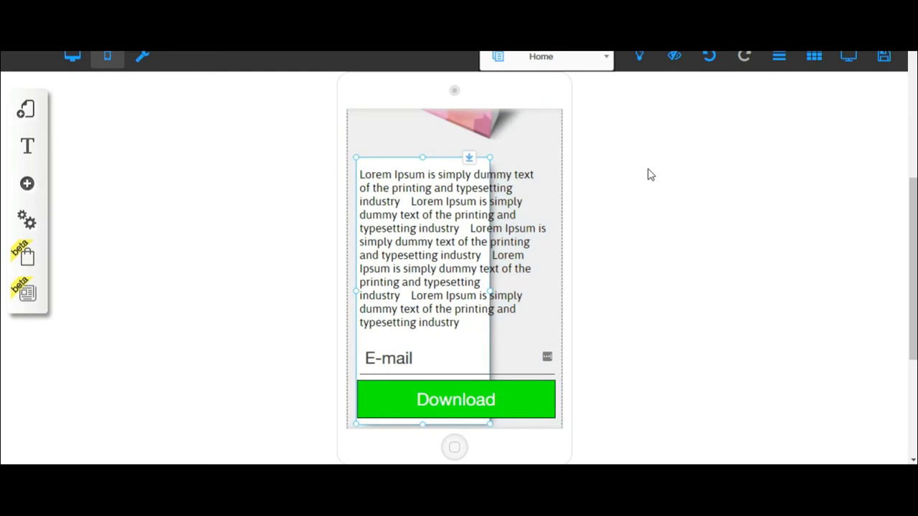
# Widen the white box on the phone screen to fit behind the Lorem Ipsum text and e-mail form, and position the text inside it
pyautogui.moveTo(490, 291); pyautogui.dragTo(560, 297)
pyautogui.click(515, 298)
pyautogui.scroll(-3, 423, 151)
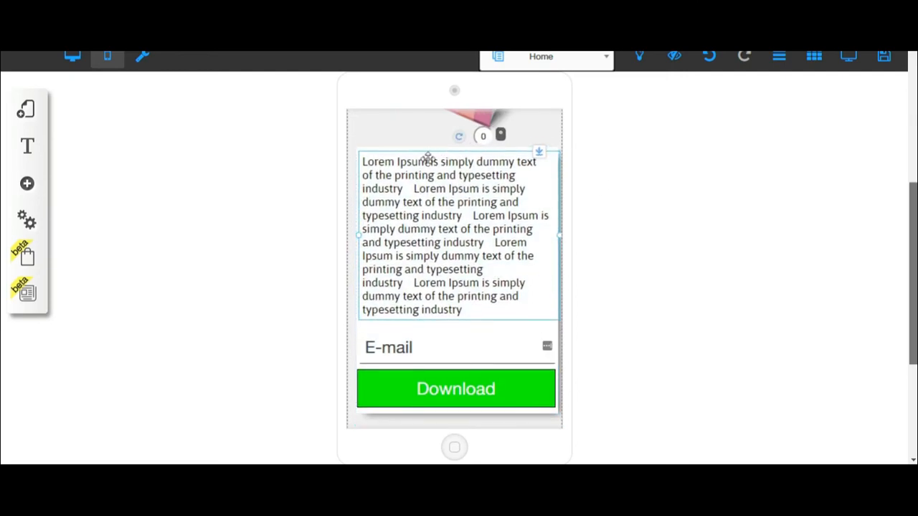
# Centre the menu icon in the footer section on the phone screen and reduce the footer's height to fit closely around it
pyautogui.scroll(-3, 427, 164)
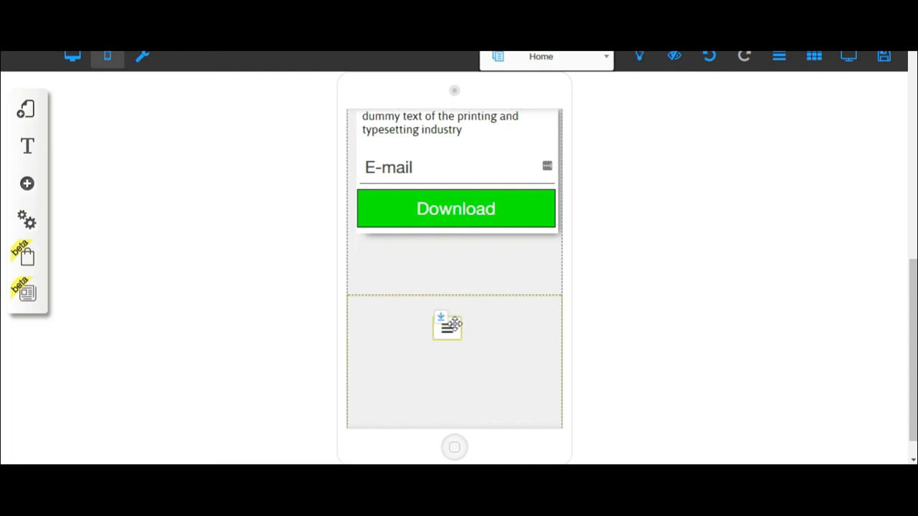
pyautogui.moveTo(443, 319); pyautogui.dragTo(448, 329)
pyautogui.moveTo(474, 371); pyautogui.dragTo(455, 328)
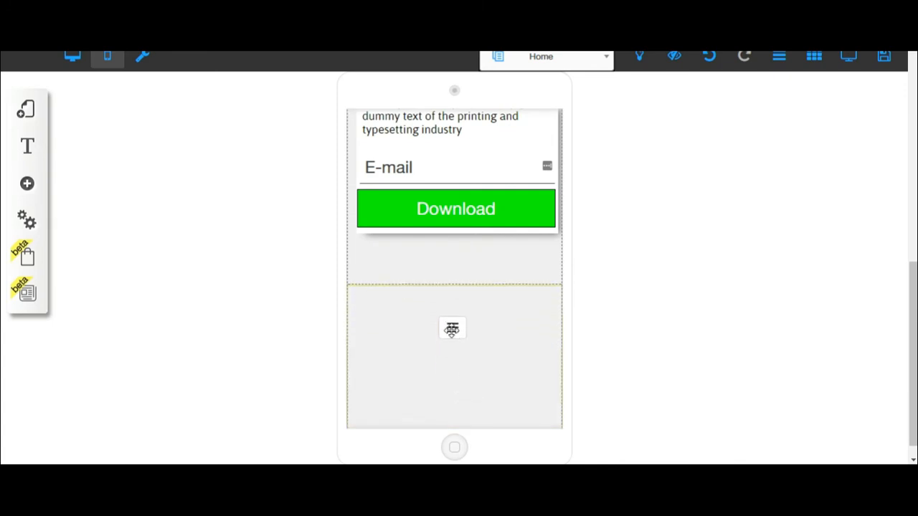
pyautogui.scroll(-1, 459, 340)
pyautogui.scroll(-1, 456, 306)
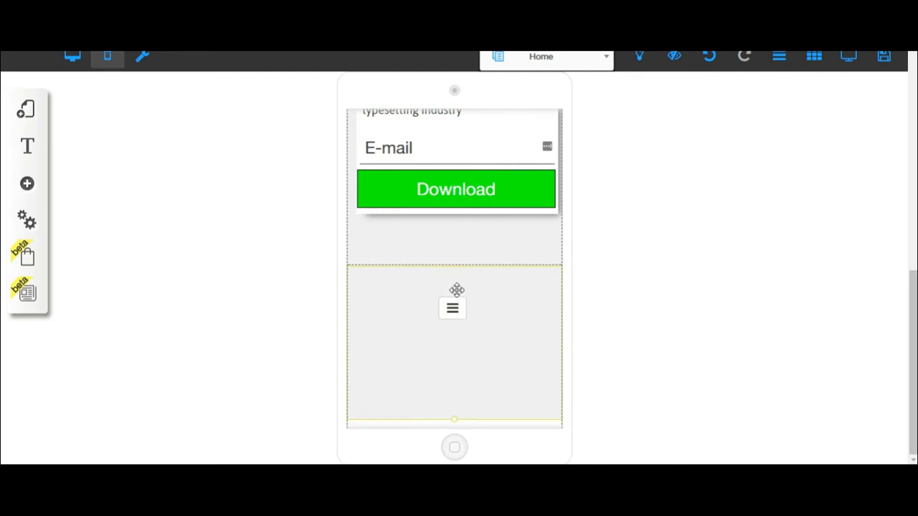
pyautogui.moveTo(457, 289); pyautogui.dragTo(467, 369)
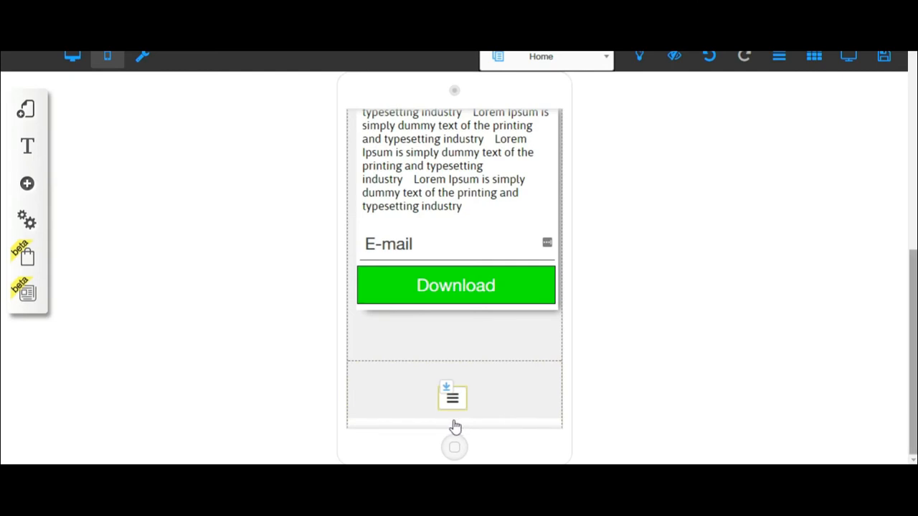
# Compare the finished mobile layout with the desktop view, and save the default layout with the Terms Of Website Use, Privacy Policy and Home pages
pyautogui.scroll(10, 451, 424)
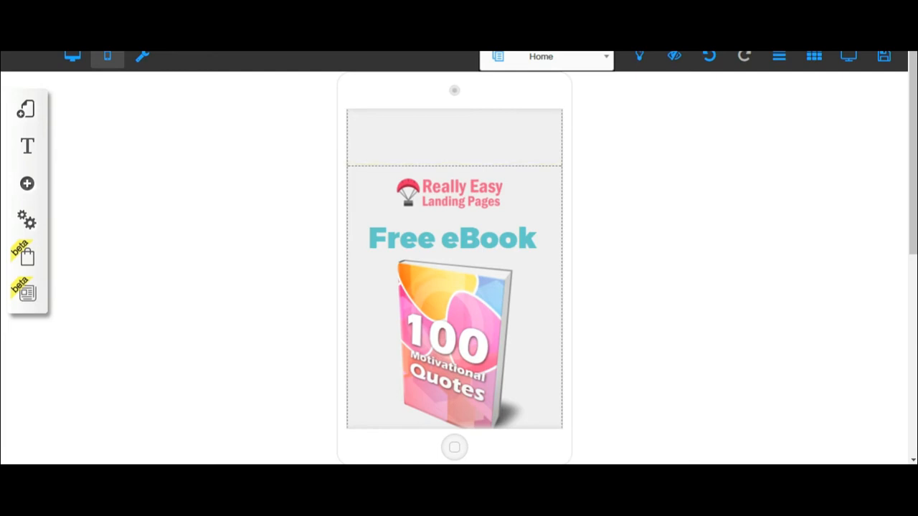
pyautogui.click(72, 57)
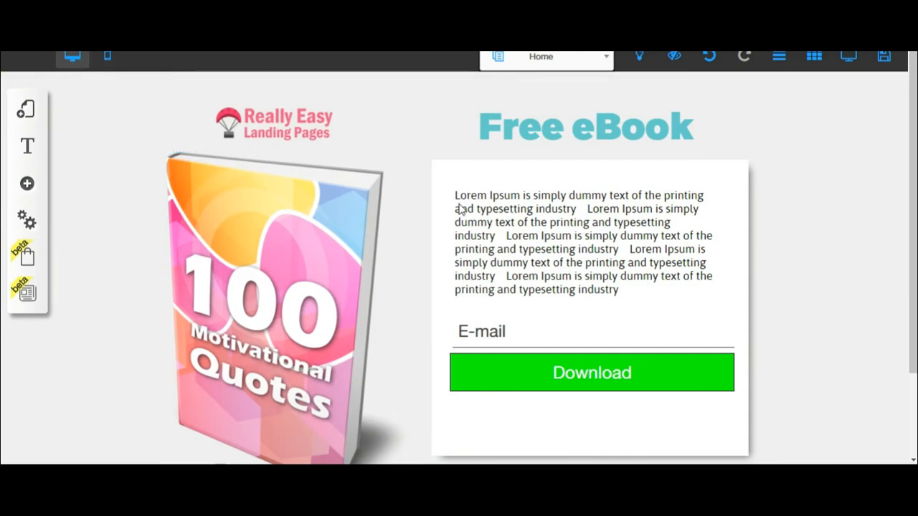
pyautogui.click(107, 59)
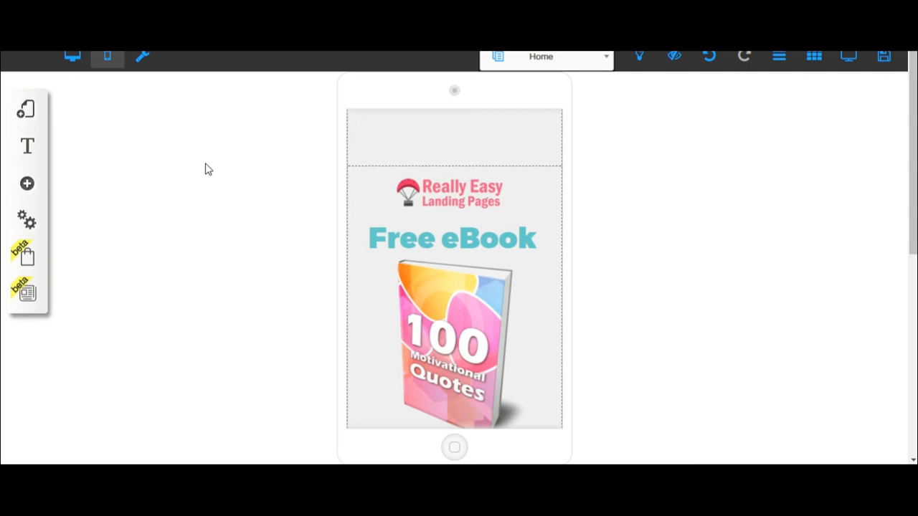
pyautogui.click(884, 57)
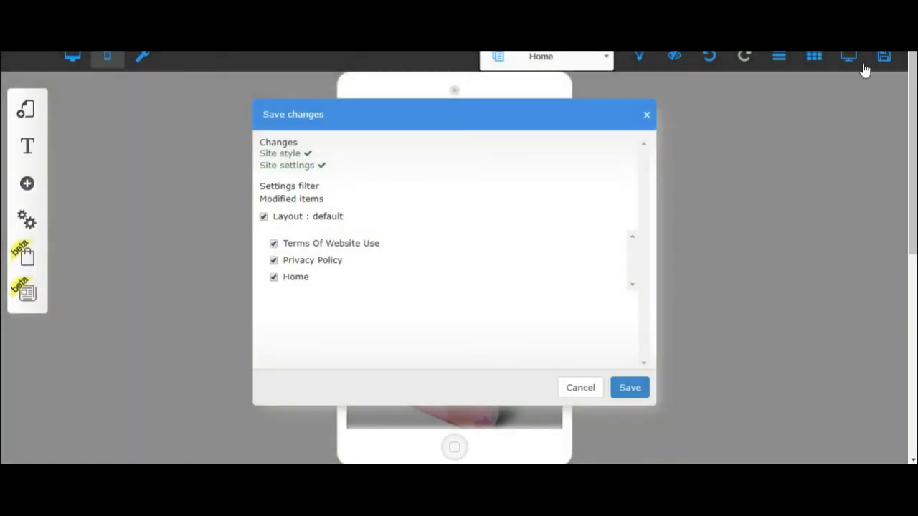
pyautogui.click(629, 388)
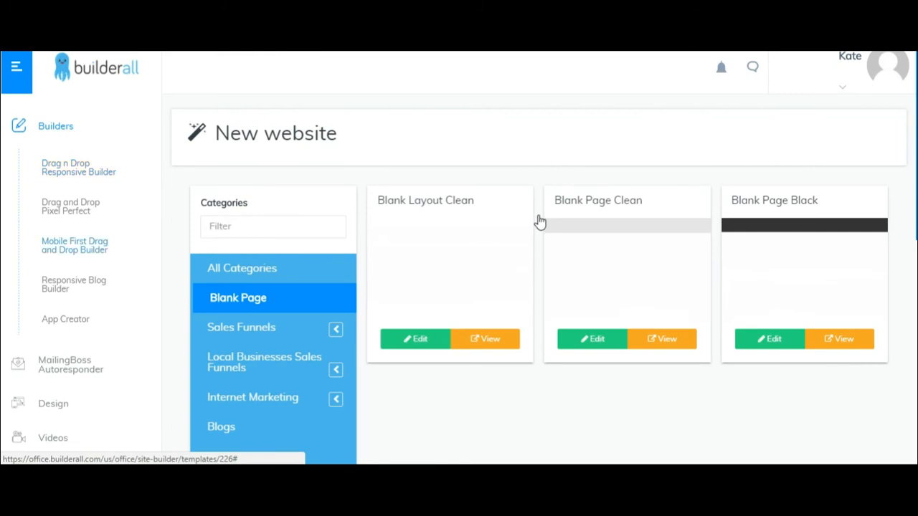
# Open the Drag and Drop Pixel Perfect site list and publish the tutorial-video site
pyautogui.click(70, 207)
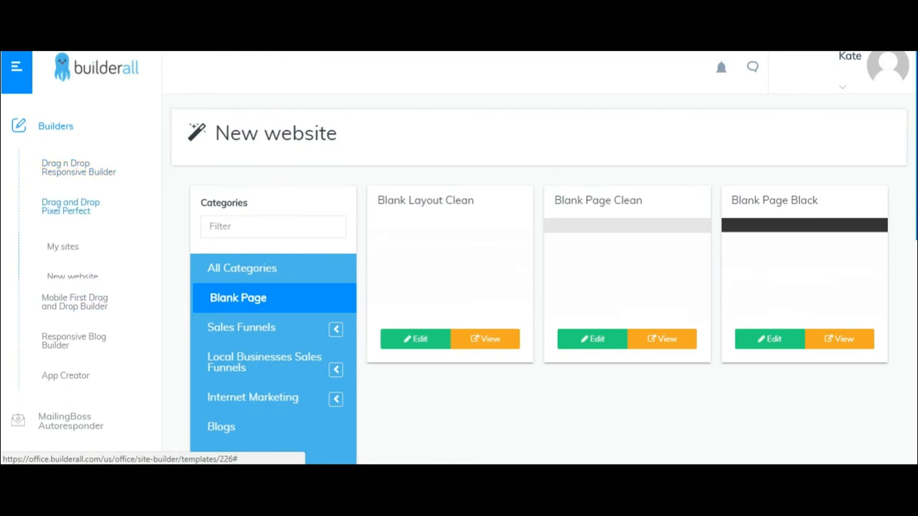
pyautogui.click(101, 176)
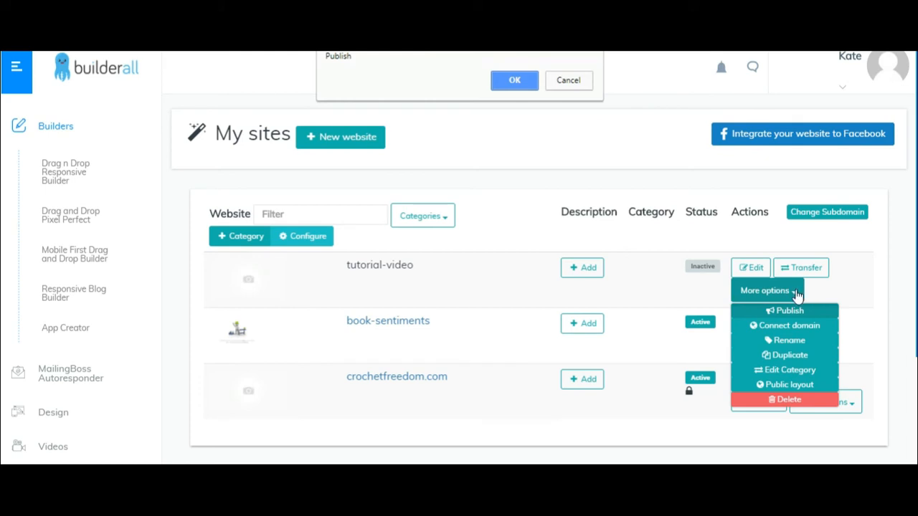
pyautogui.press('Return')
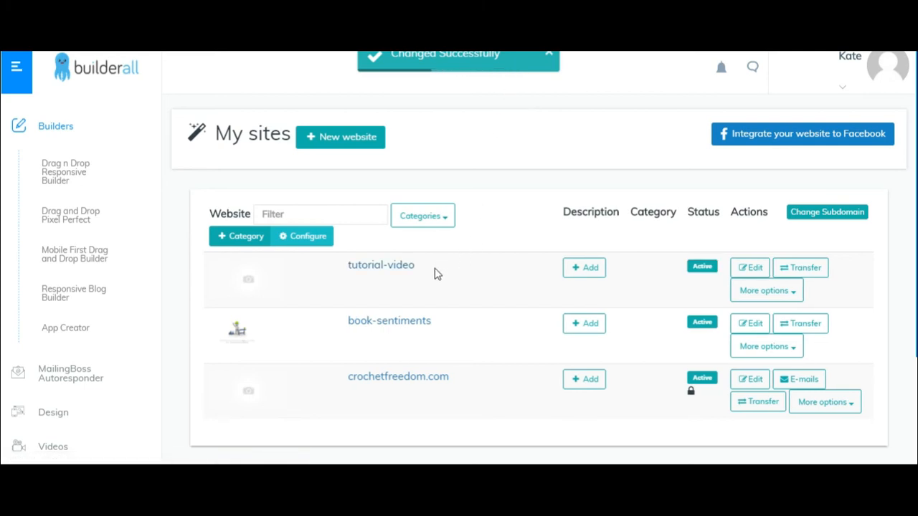
# Open the published tutorial-video site and load its address in a separate browser window
pyautogui.click(398, 278)
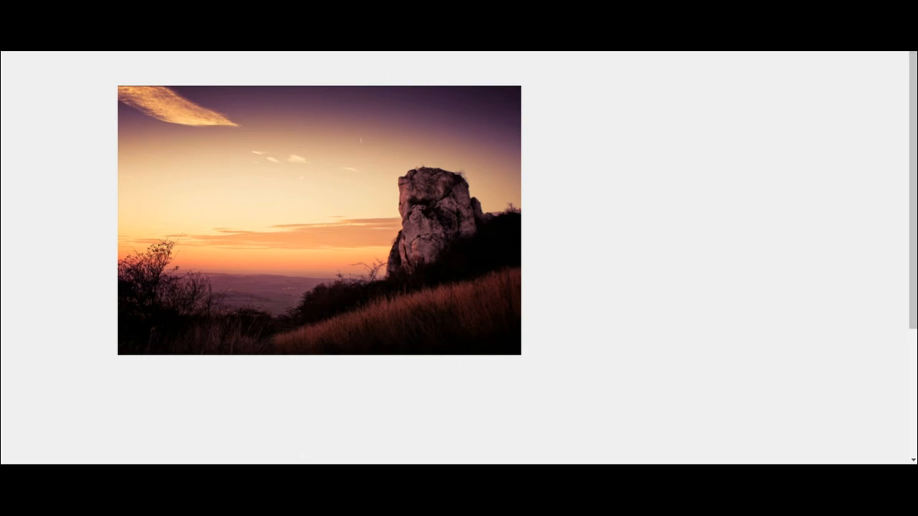
pyautogui.hotkey('ctrl', 'v')
pyautogui.press('Return')
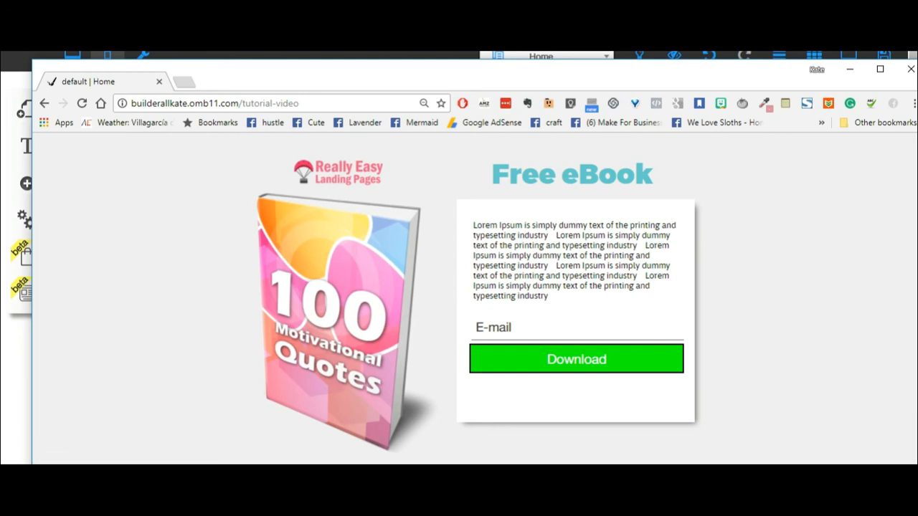
pyautogui.click(337, 107)
pyautogui.click(187, 104)
pyautogui.click(131, 103)
pyautogui.write('http')
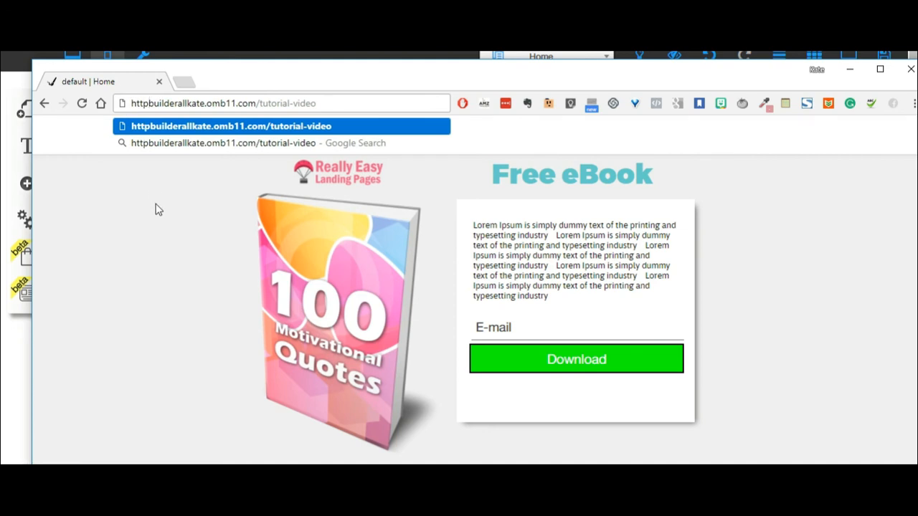
pyautogui.write(':')
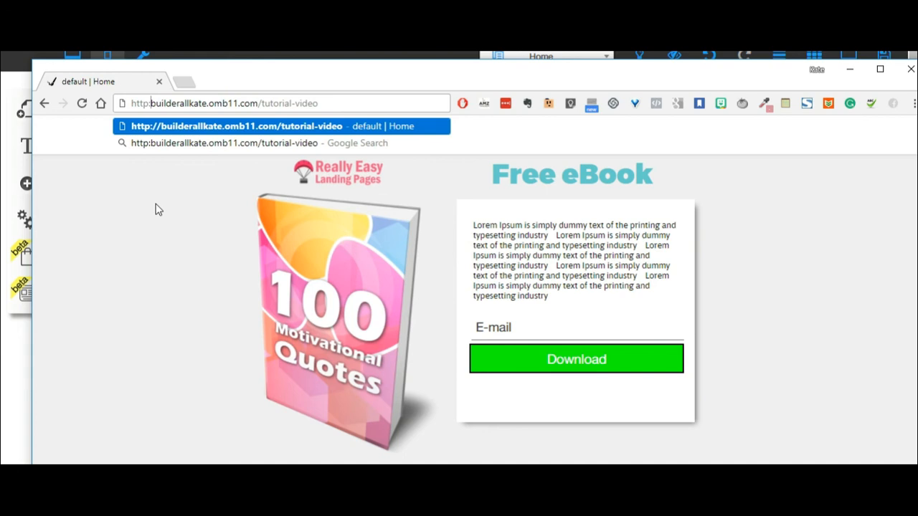
pyautogui.press('BackSpace')
pyautogui.write('s')
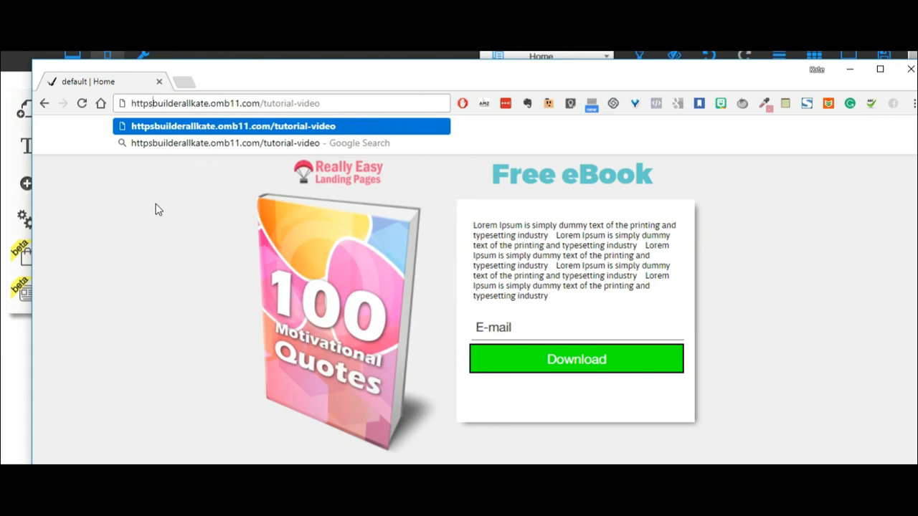
pyautogui.write('://www.')
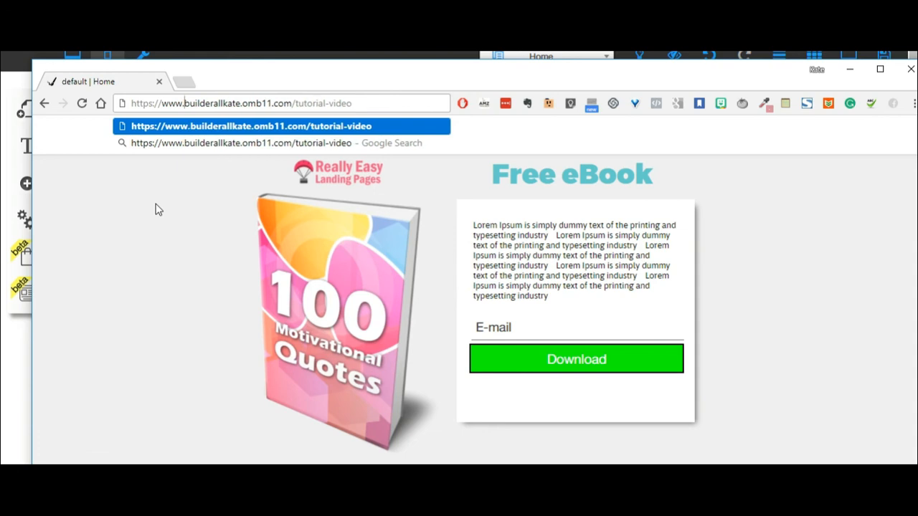
pyautogui.click(323, 103)
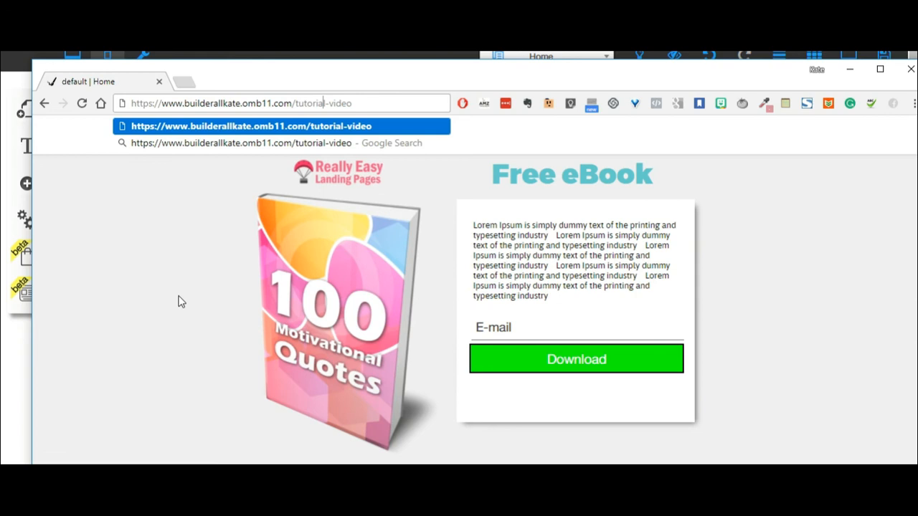